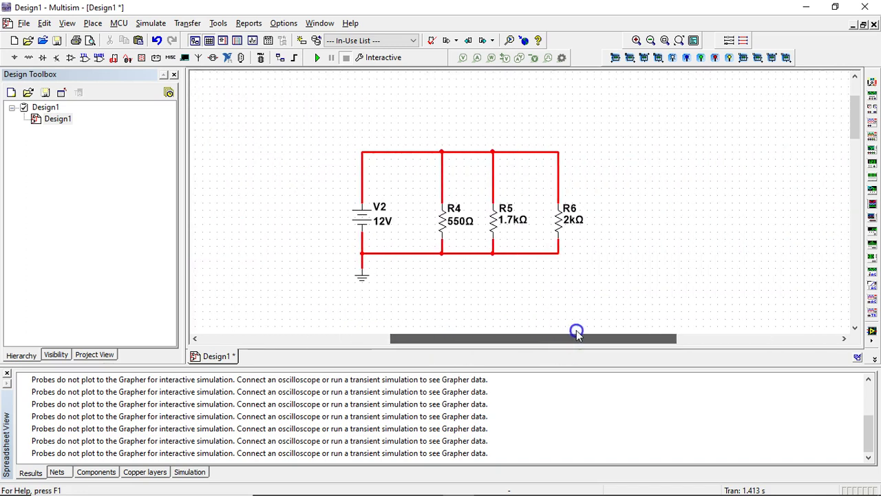
Try to change the reference designator of the 550 Ω resistor to R1
double_click(457, 208)
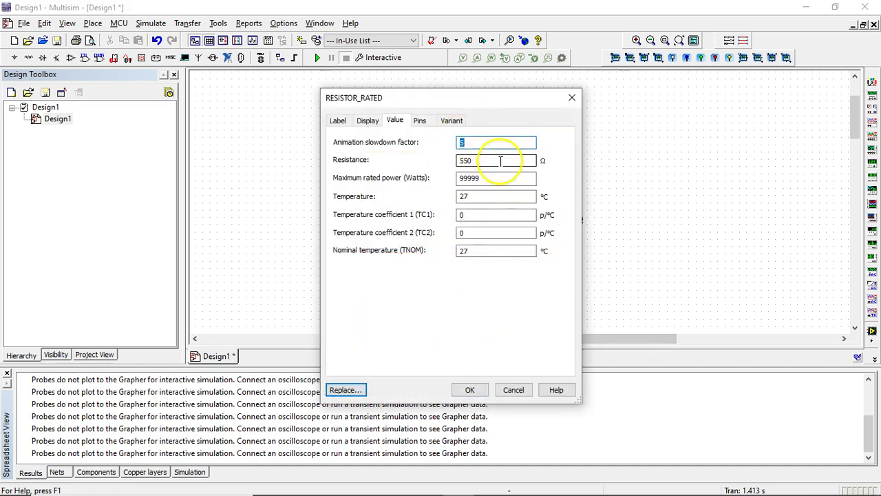
left_click(365, 120)
left_click(338, 120)
left_click(348, 157)
type("1")
left_click(469, 389)
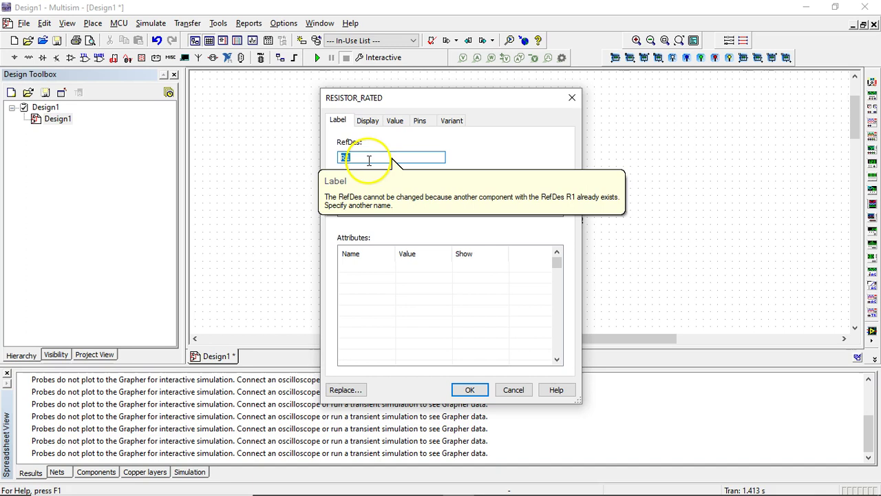
key("Escape")
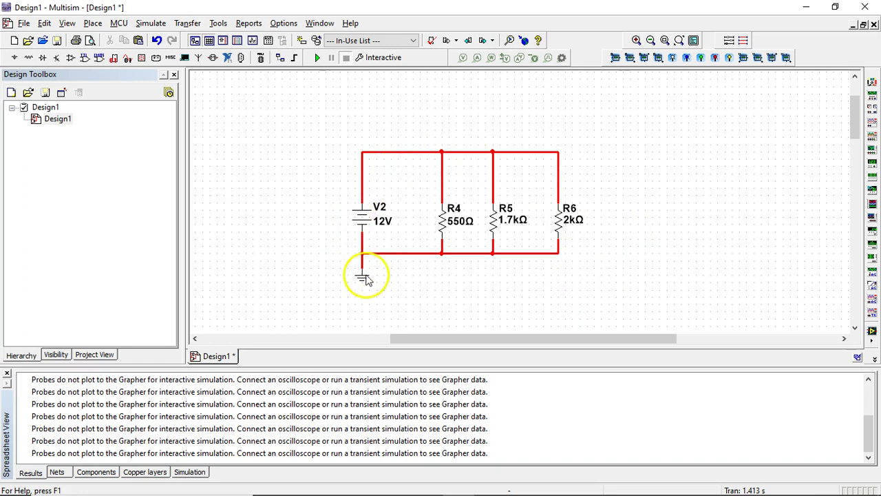
Place a horizontal ammeter below the circuit and a horizontal voltmeter above it
left_click(616, 58)
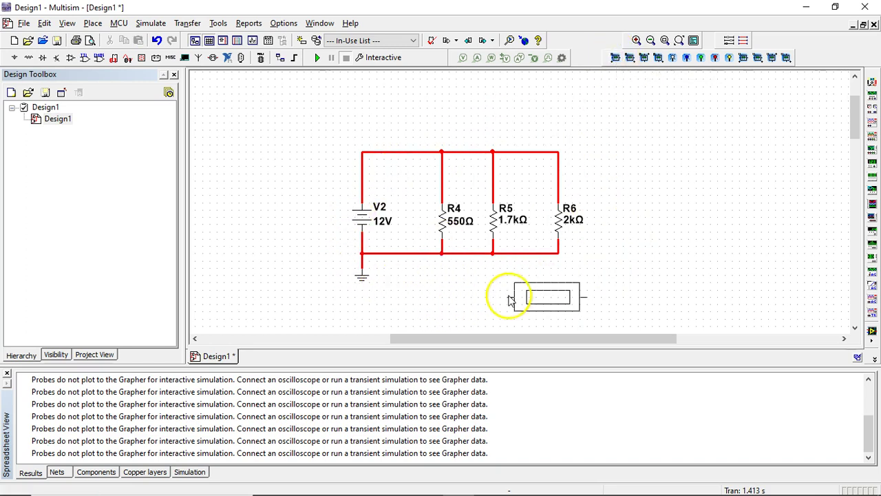
left_click(510, 297)
left_click(757, 58)
left_click(363, 124)
left_click(493, 116)
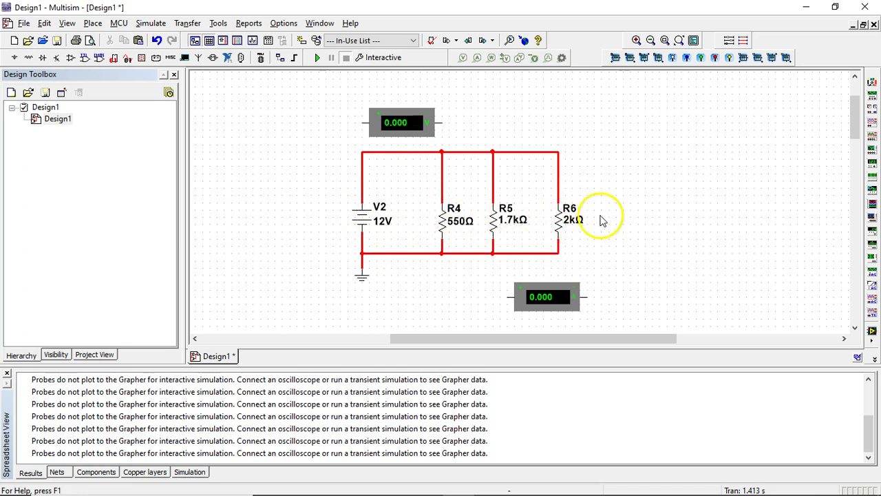
left_click(382, 219)
left_click(449, 223)
left_click(504, 209)
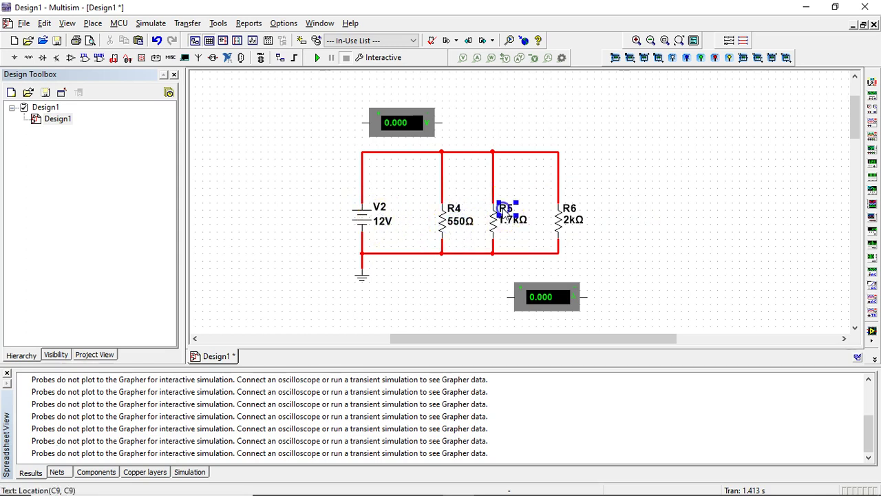
left_click(574, 212)
left_click(659, 202)
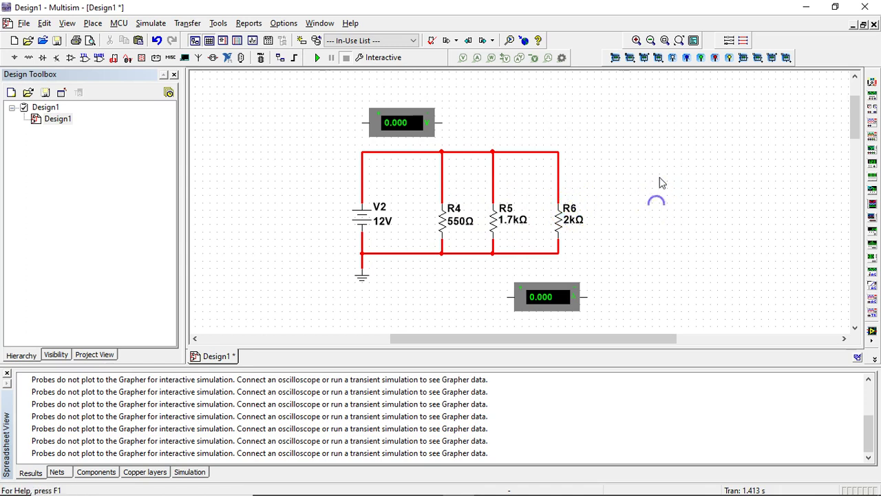
Place a second horizontal voltmeter beside R6 and wire it in parallel across R6
left_click(746, 59)
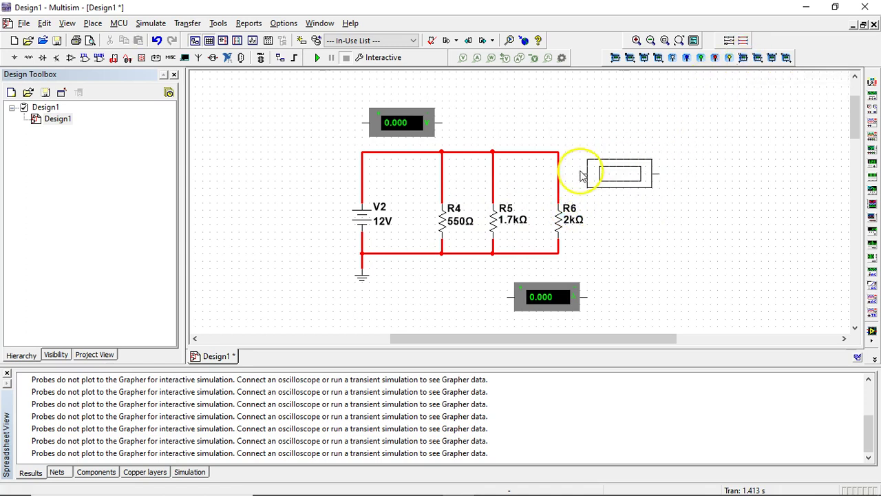
left_click(579, 174)
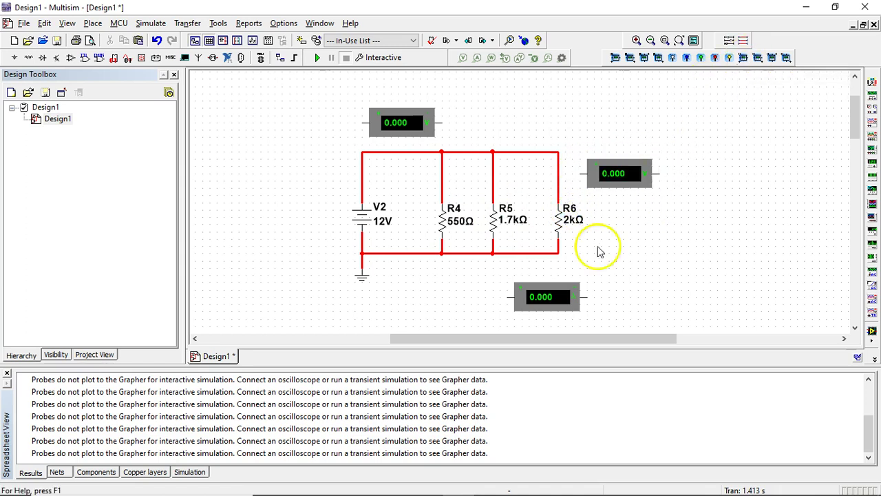
left_click(559, 177)
left_click(661, 173)
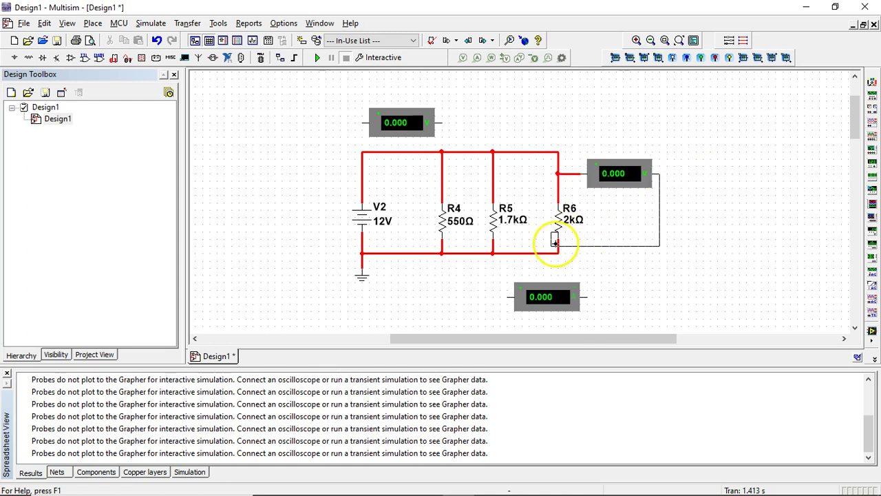
left_click(559, 244)
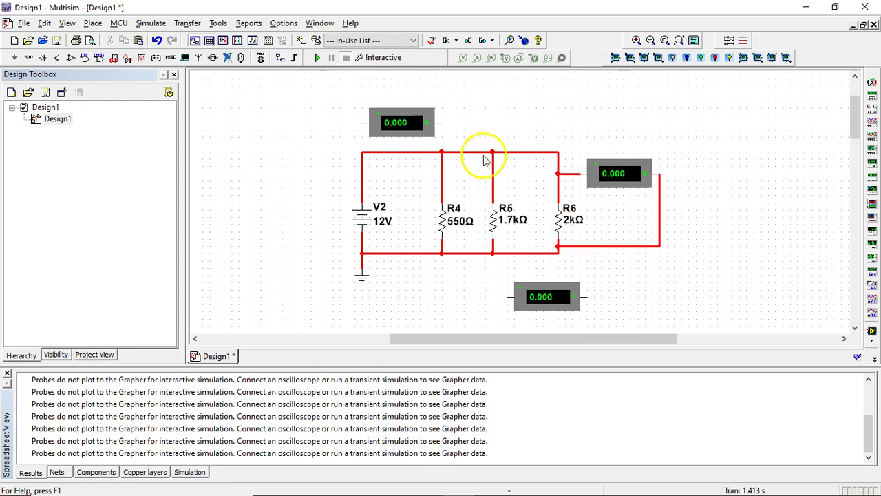
Wire the voltmeter above the circuit in parallel across R4 and shift it over the R4 branch
left_click(361, 122)
left_click(443, 188)
left_click_drag(393, 122, 423, 129)
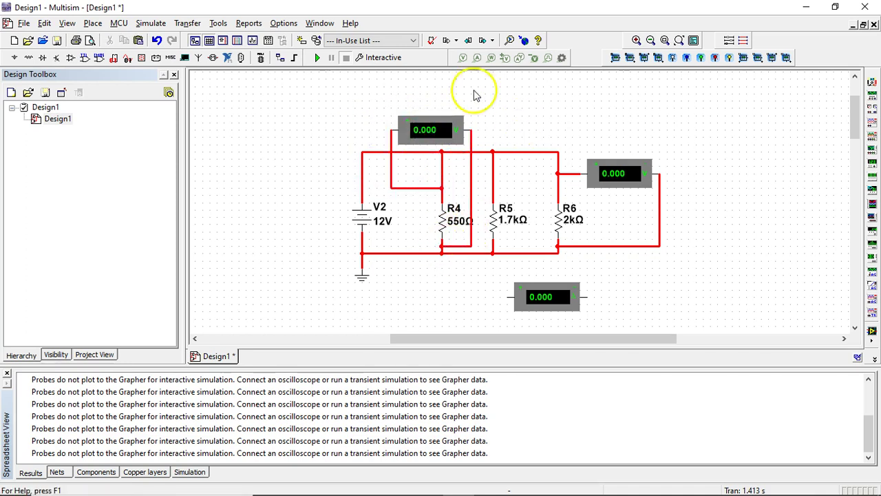
Run the interactive simulation to read the voltages across R4 and R6, and stop it
left_click(318, 57)
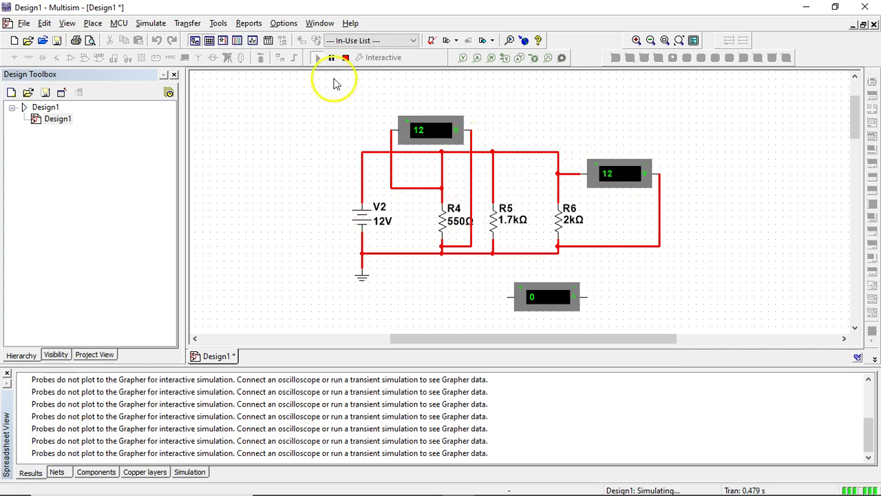
left_click(345, 58)
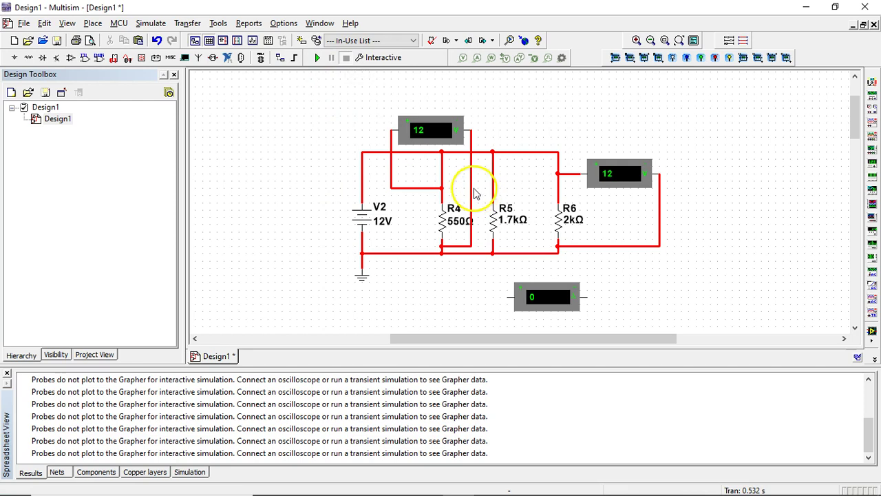
left_click(541, 301)
left_click(446, 309)
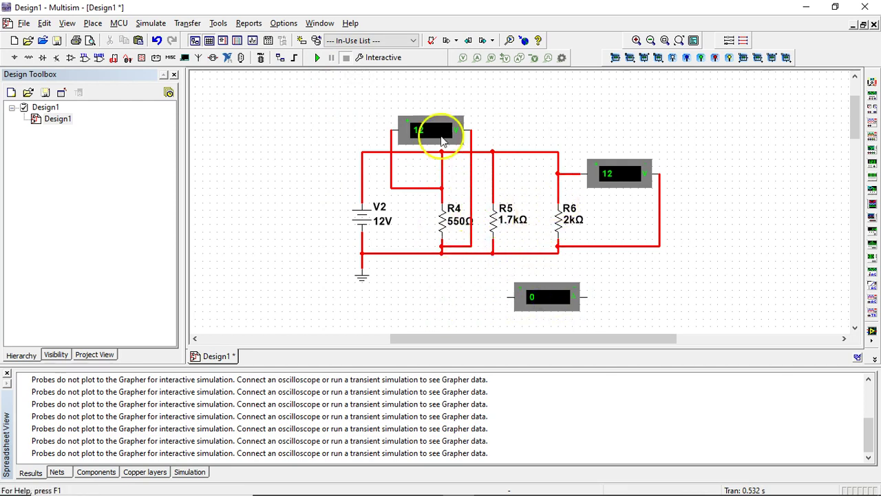
Delete both voltmeters and move the ammeter directly below the R4 branch
left_click(442, 137)
key("Delete")
left_click(610, 173)
key("Delete")
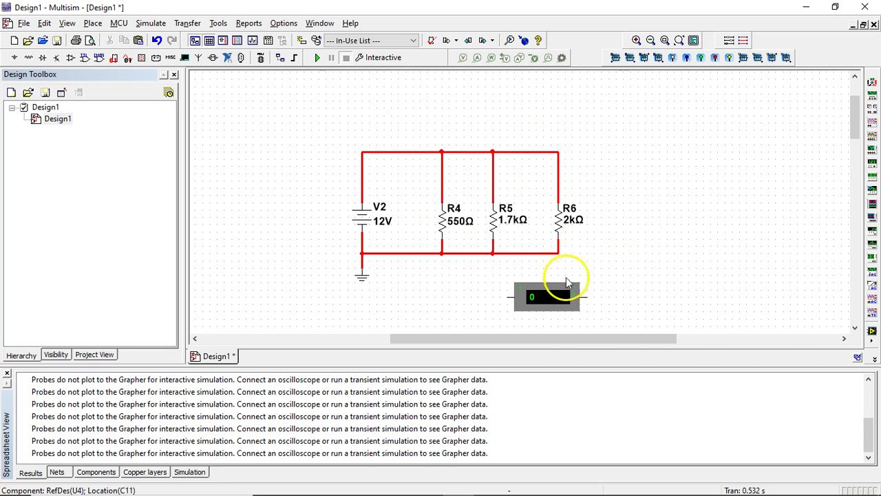
left_click_drag(567, 284, 466, 276)
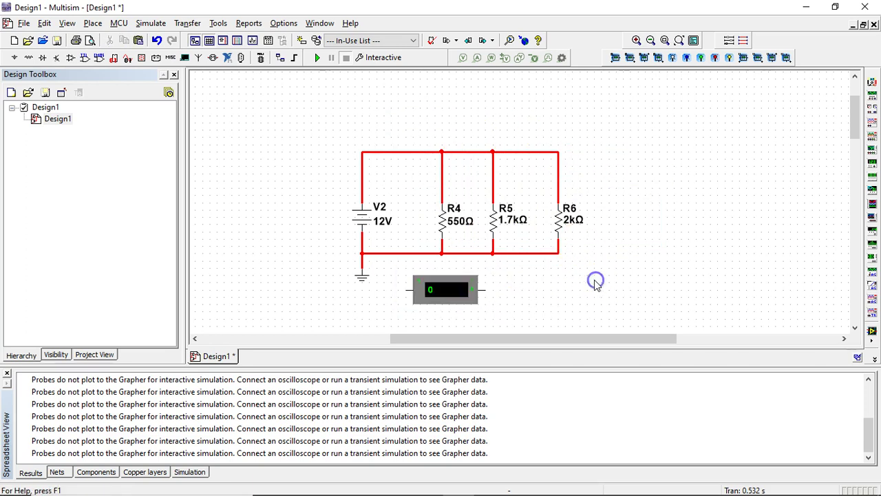
Delete the wire above R4 and connect the ammeter's positive terminal to the top rail at that branch
left_click(442, 175)
key("Delete")
left_click(404, 289)
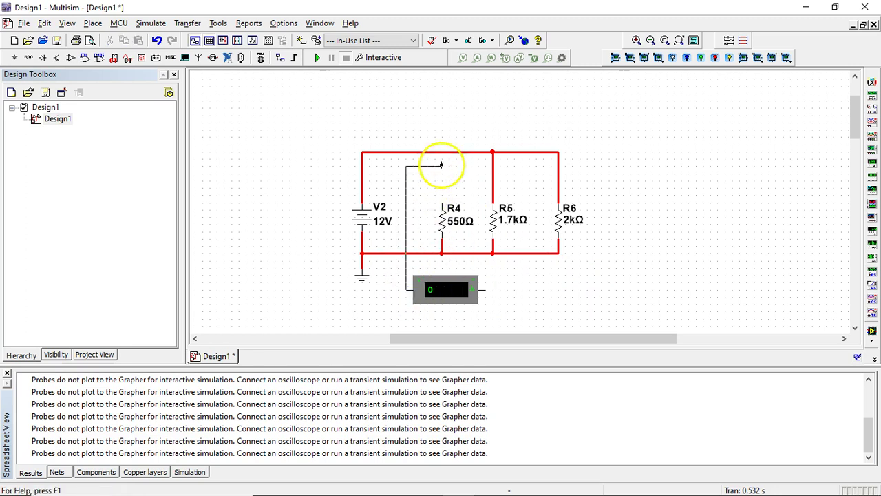
left_click(442, 151)
Delete the wire below R4 and move R4 slightly higher, aligned with its original branch
left_click_drag(445, 220, 461, 207)
left_click(462, 241)
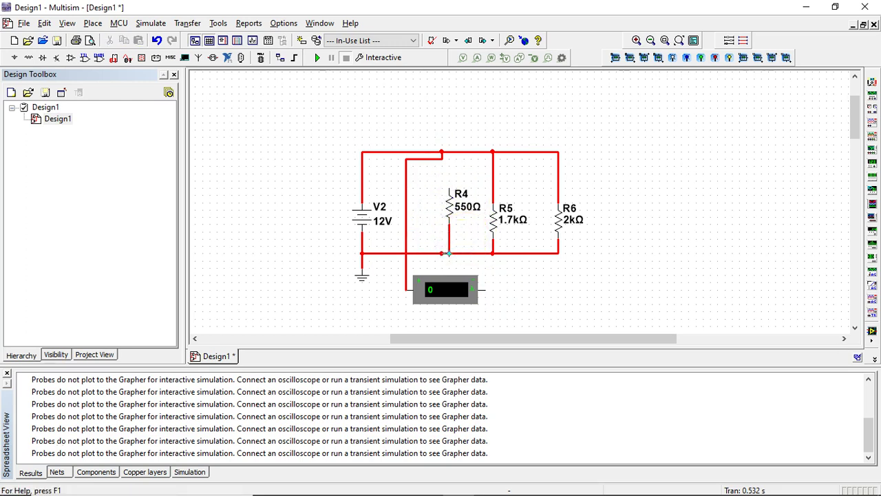
left_click(449, 253)
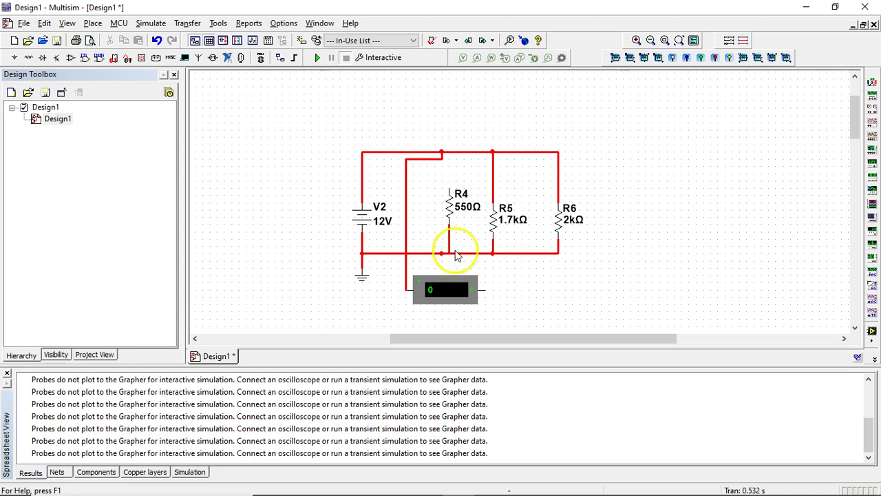
key("Delete")
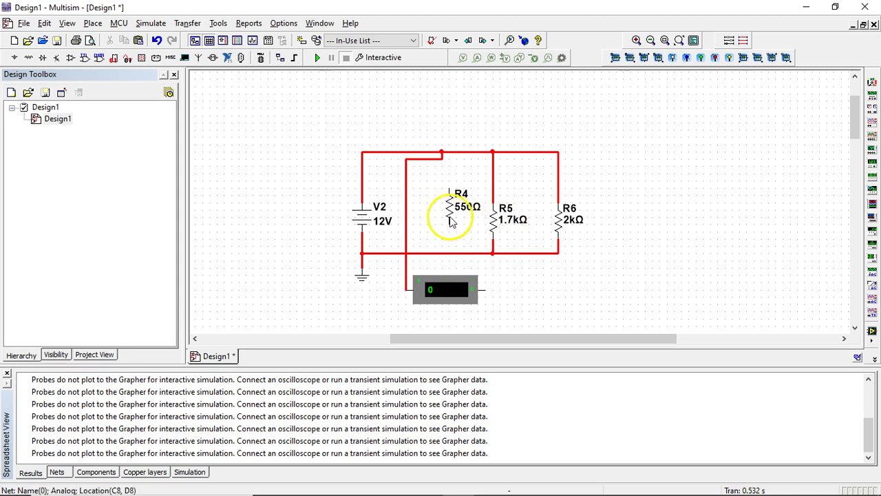
left_click_drag(449, 207, 442, 199)
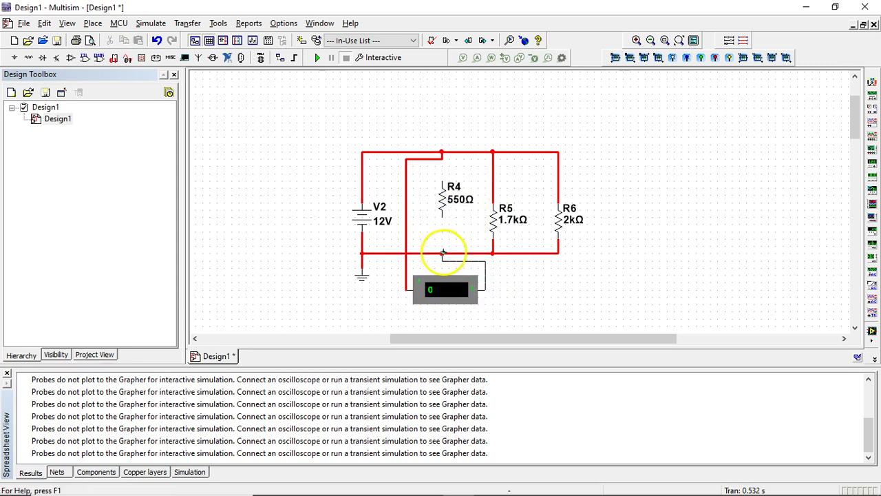
Wire the ammeter's negative terminal to the bottom rail and test the R4 branch with a short simulation run
left_click(441, 255)
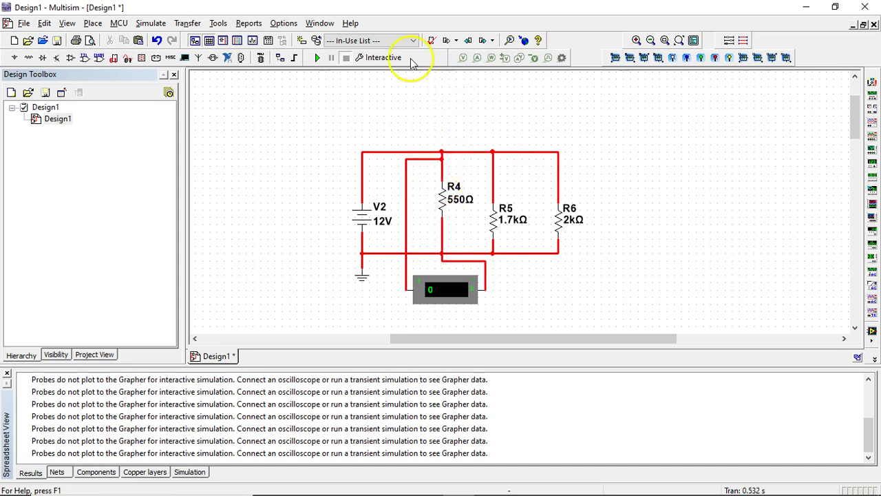
left_click(317, 57)
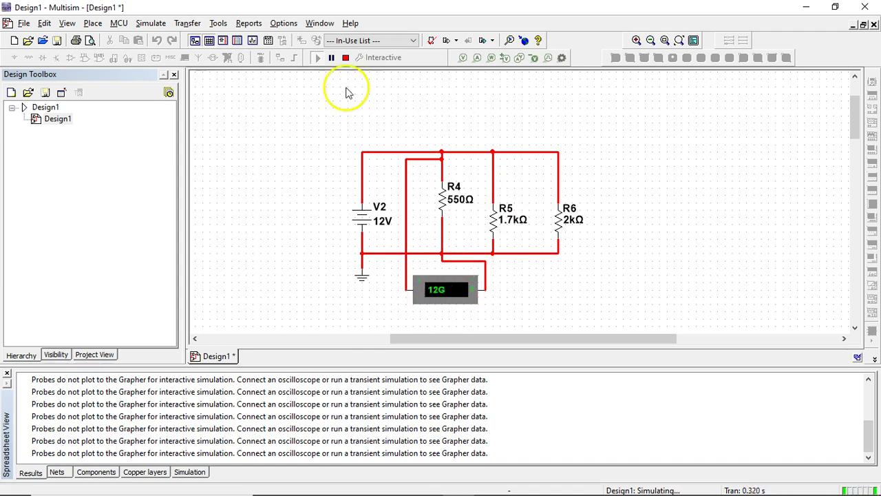
left_click(345, 57)
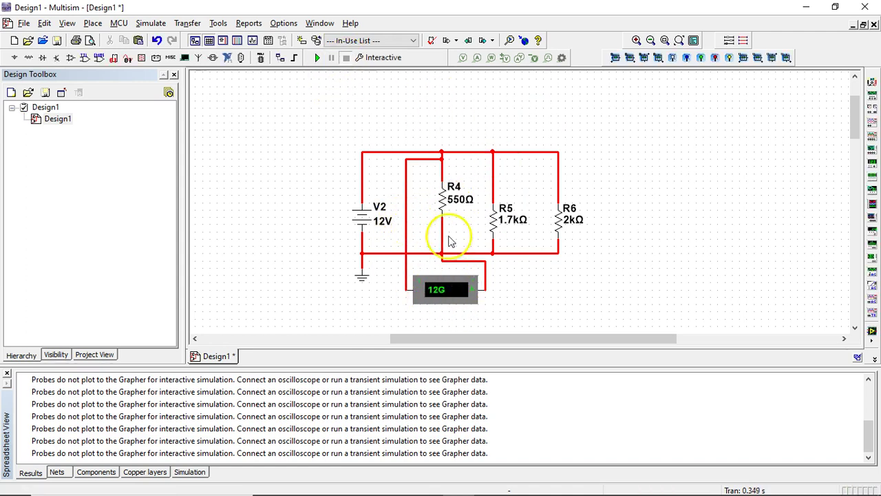
Delete the wire below R4 and the ammeter's positive lead
left_click(441, 232)
left_click(406, 184)
key("Delete")
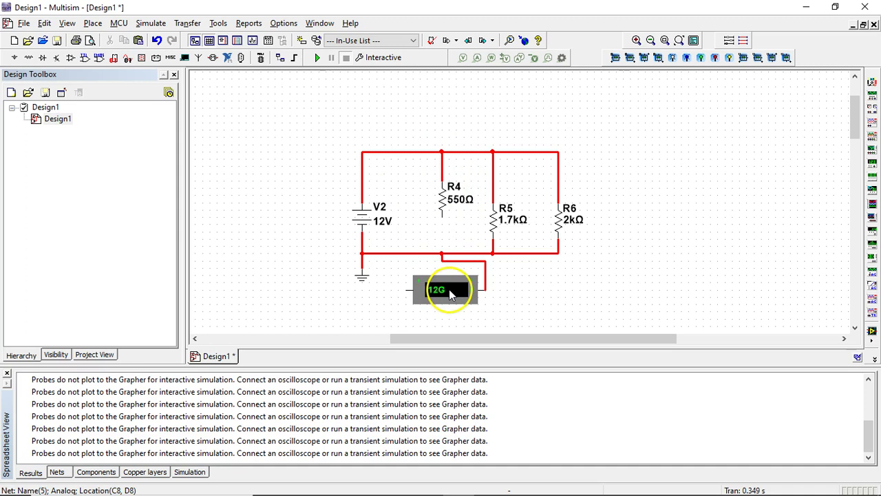
Move R4 up close to the top rail and delete the ammeter below the circuit
left_click_drag(443, 208, 447, 182)
left_click(464, 232)
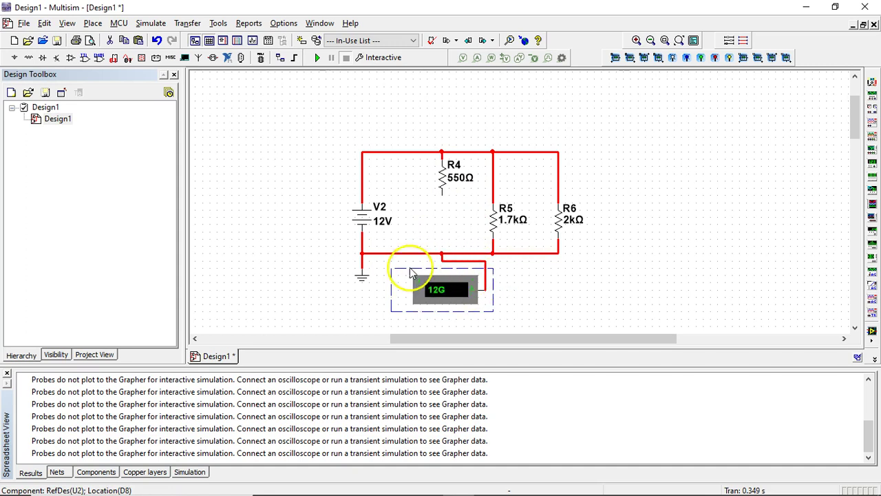
key("Delete")
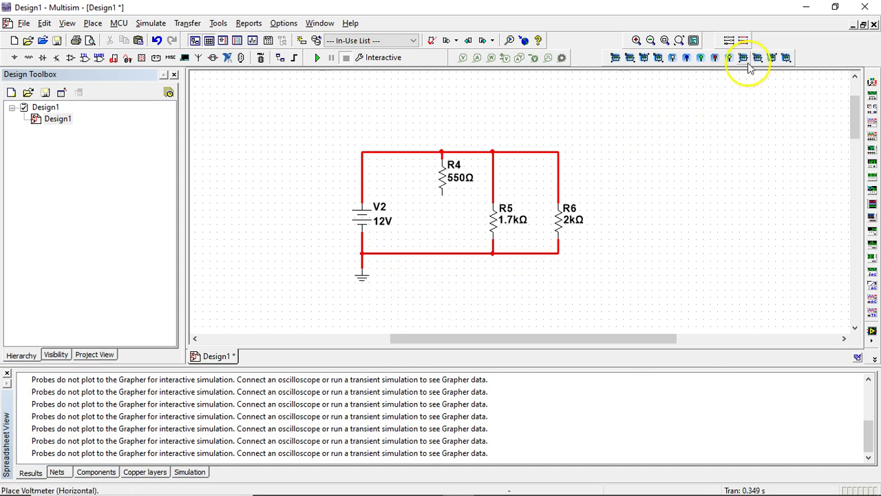
Place a vertical ammeter directly below R4, attached in series to its lower terminal
left_click(646, 60)
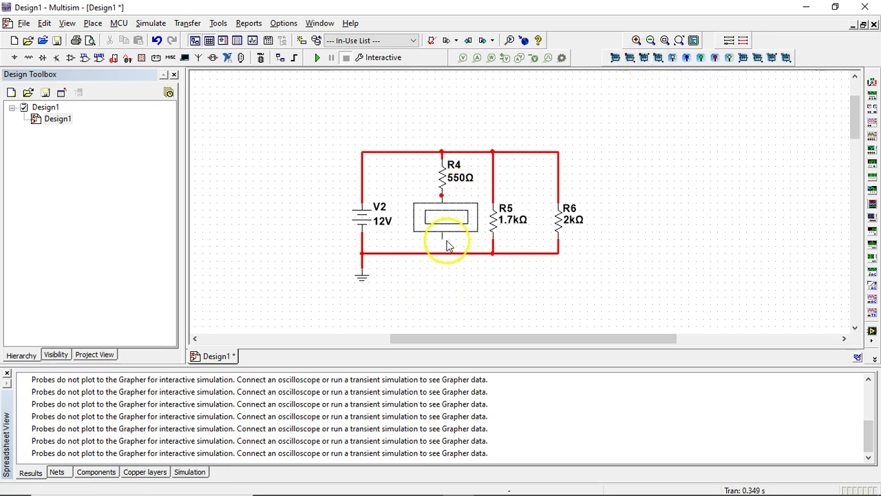
key("Escape")
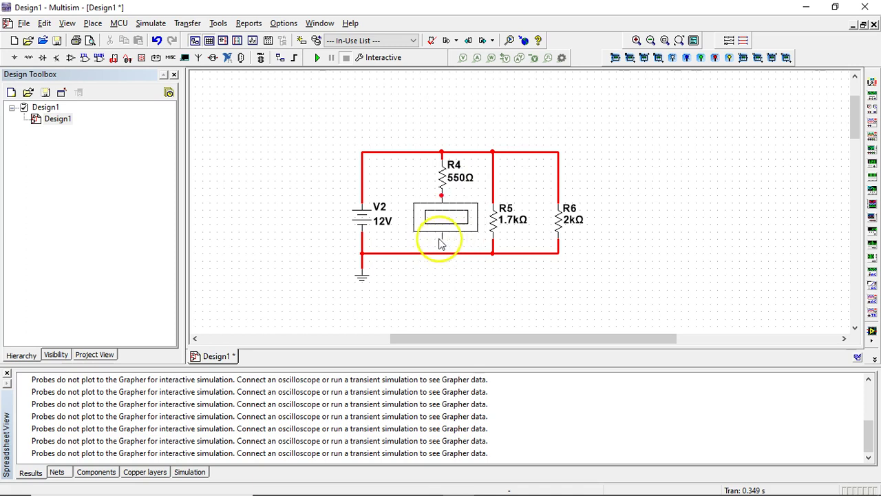
left_click(445, 242)
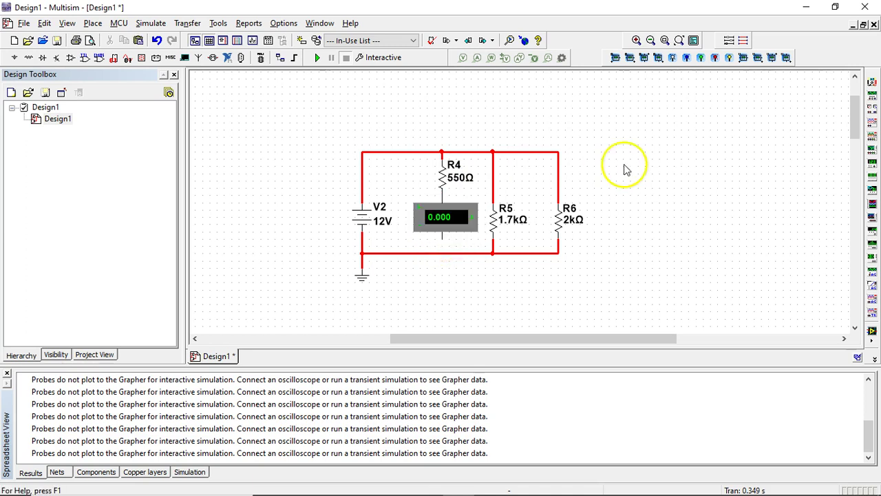
Move R4 and the top rail up five grid steps, and connect the ammeter's lower terminal to the bottom rail
left_click_drag(437, 157, 311, 140)
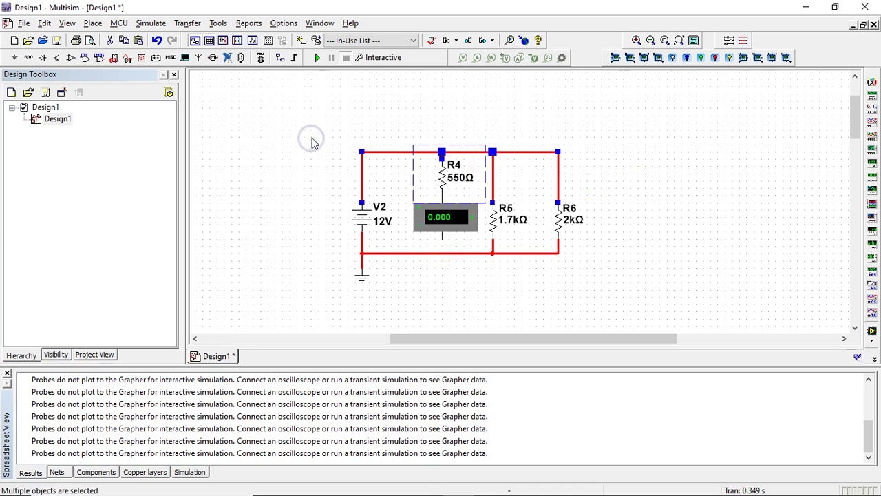
key("Up")
key("Up")
key("Up")
key("Up")
key("Up")
left_click(600, 177)
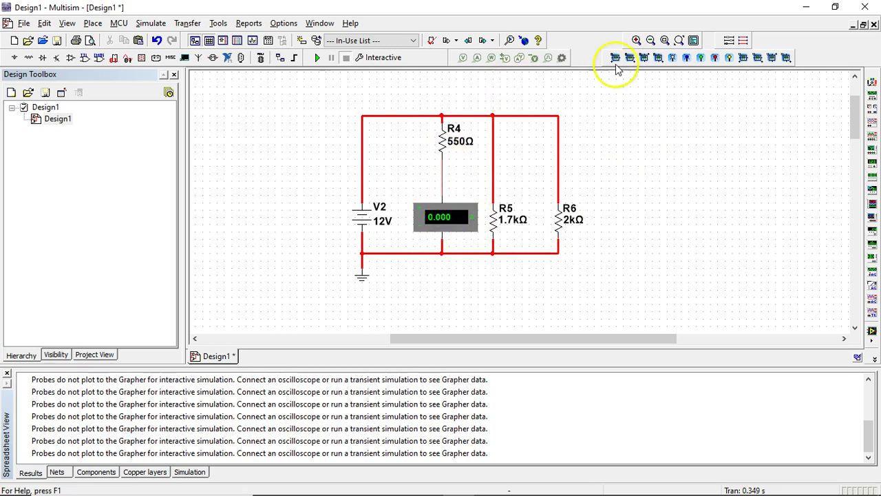
Run the simulation to read the current through R4, and stop it
left_click(317, 57)
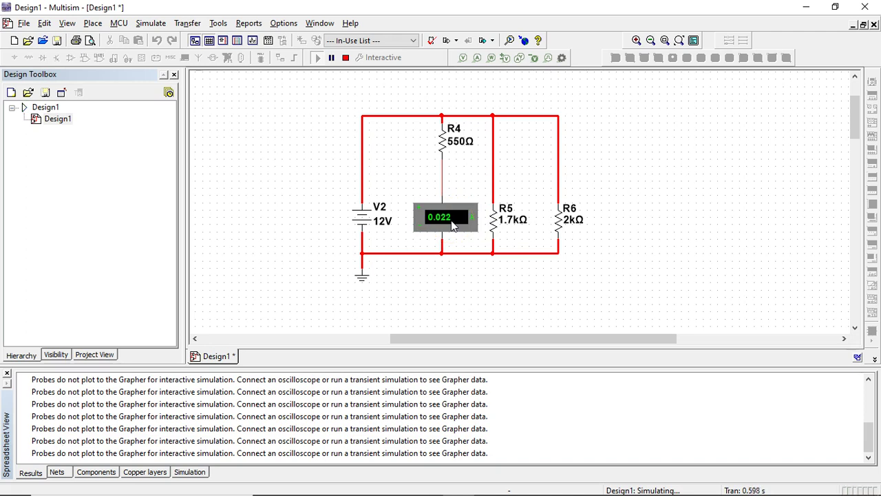
left_click(347, 57)
Stop the simulation and delete the wires connecting R5 to the top and bottom rails
left_click(496, 169)
key("Delete")
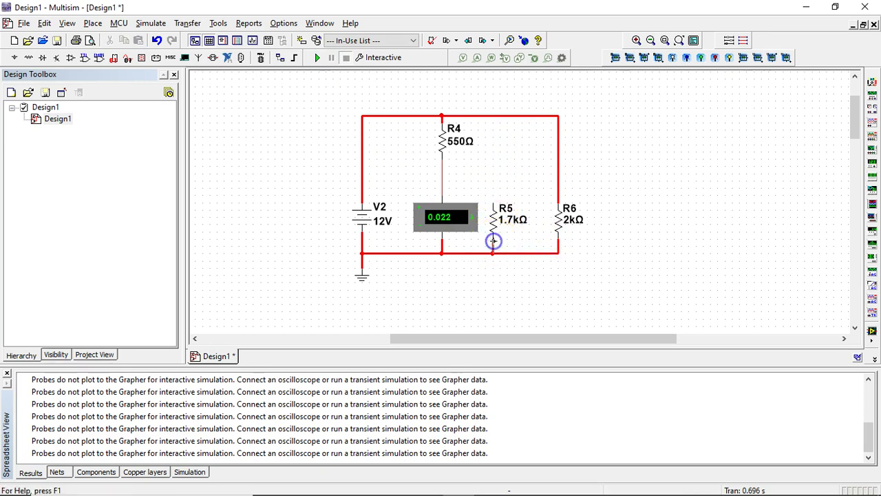
key("Delete")
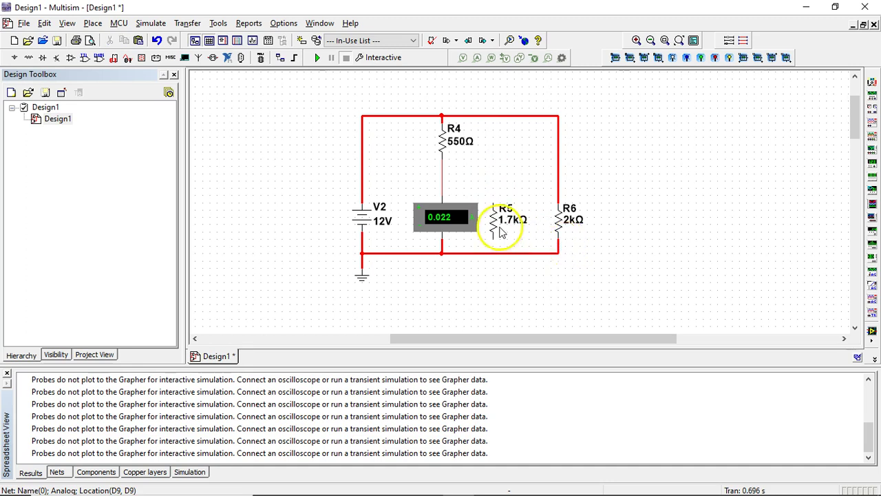
Move R5 and R6 up level with R4, and connect R5's upper terminal to the top rail
left_click_drag(487, 216, 486, 142)
left_click_drag(559, 219, 561, 141)
left_click(620, 157)
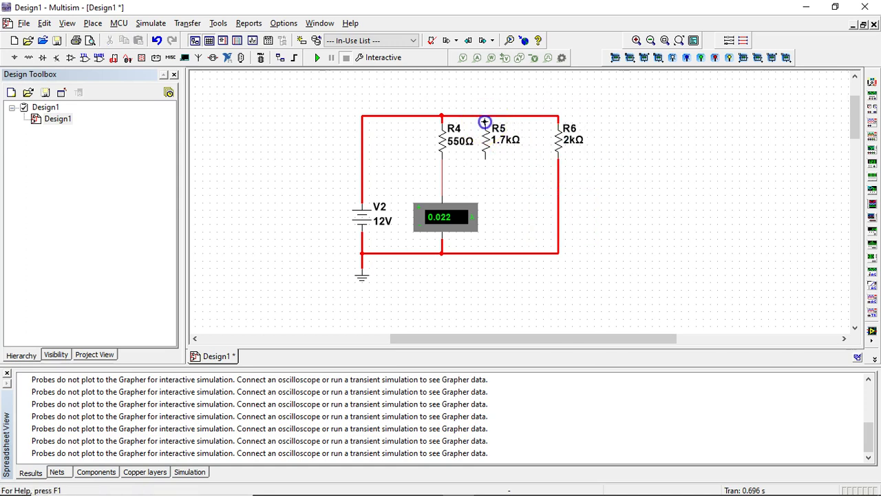
Place vertical ammeters in line below R5 and R6, deleting the wire from R6 to the bottom rail
left_click(643, 59)
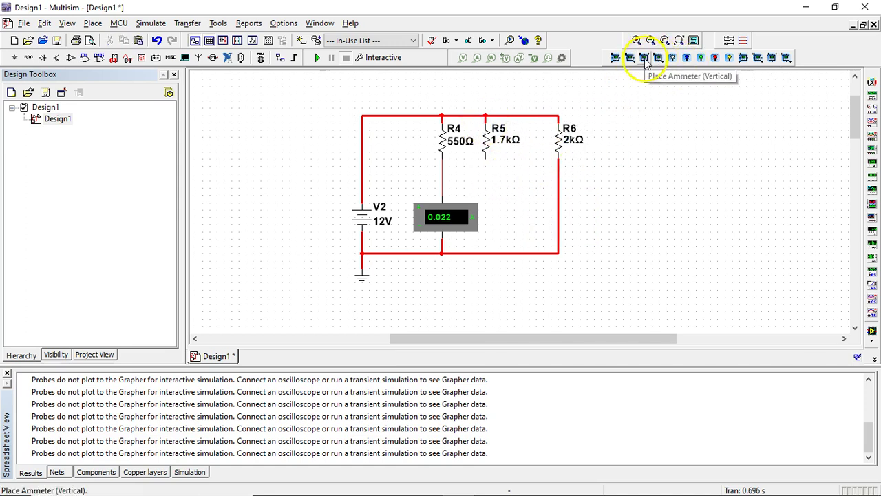
left_click(484, 205)
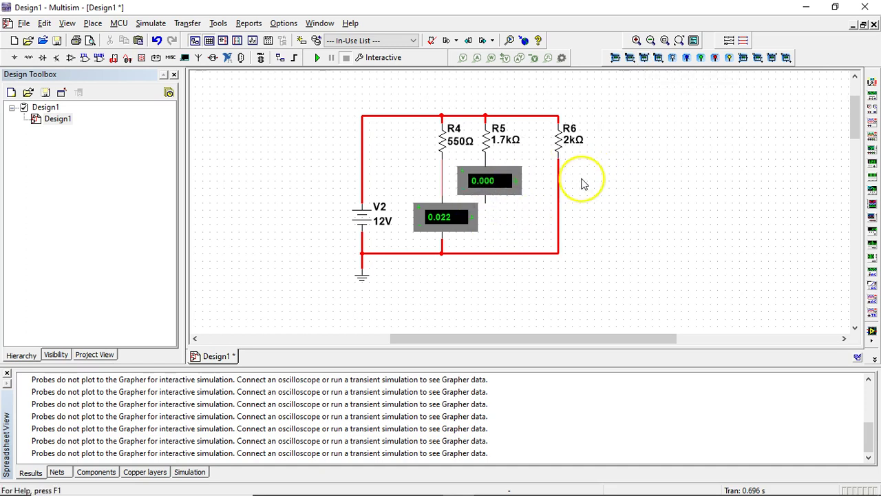
left_click(555, 193)
key("Delete")
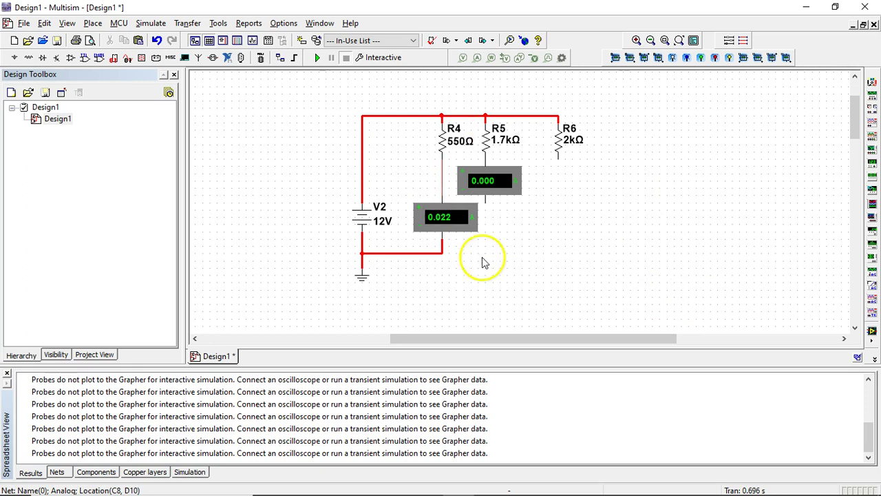
left_click(645, 60)
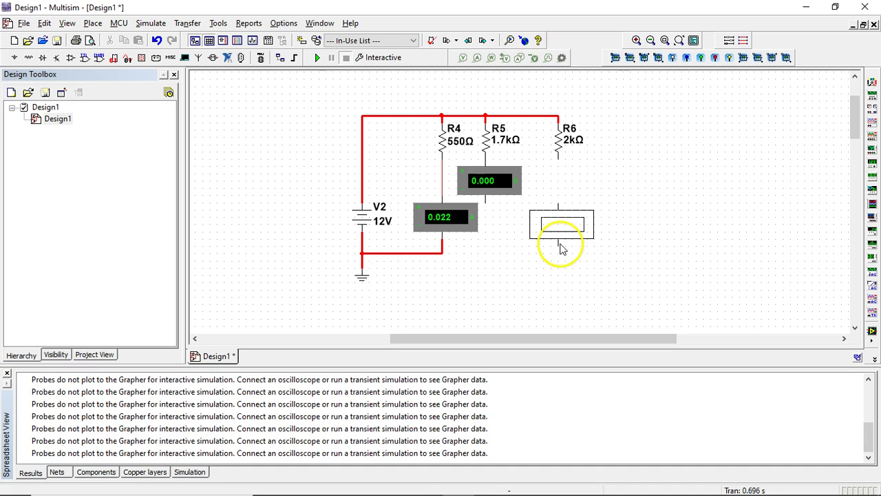
left_click(561, 241)
Wire the lower terminals of the R5 and R6 ammeters to the bottom rail, and the R6 ammeter's upper terminal to R6
left_click(485, 200)
left_click(442, 253)
left_click(557, 245)
left_click(486, 253)
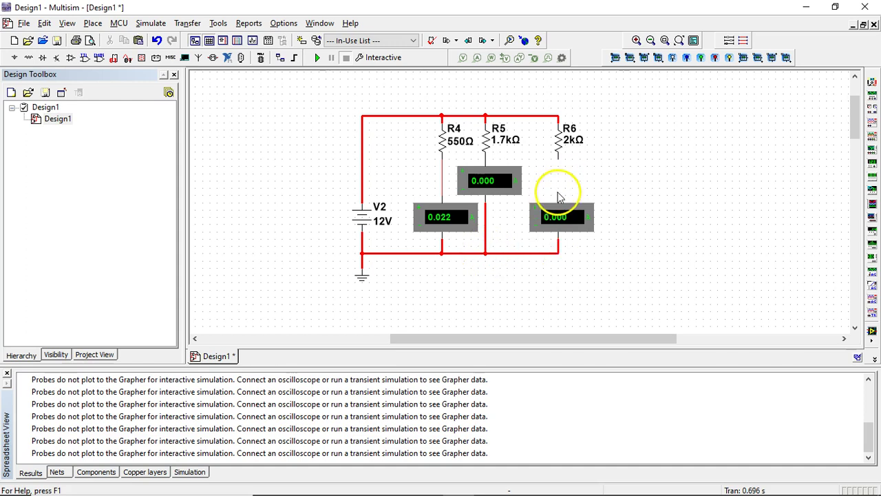
left_click(560, 195)
left_click(557, 198)
left_click(559, 157)
Move the top rail together with R4, R5 and R6 up two grid steps
left_click_drag(625, 152, 304, 108)
key("Up")
key("Up")
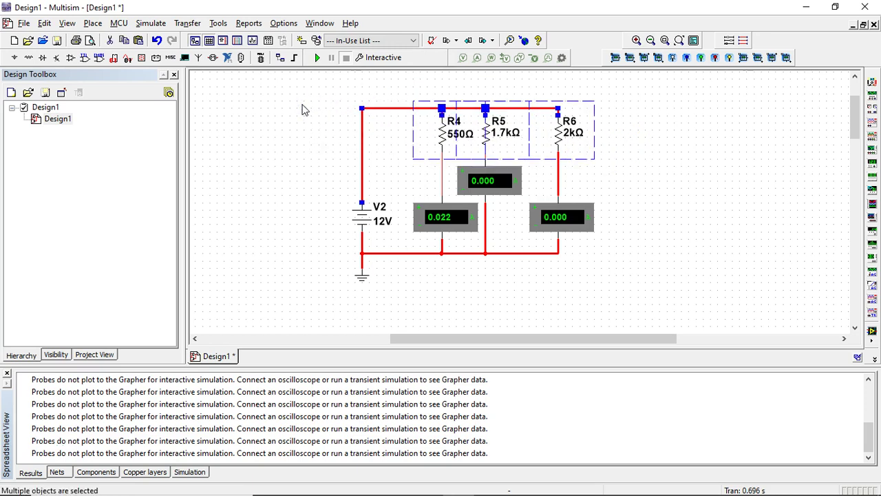
left_click(590, 173)
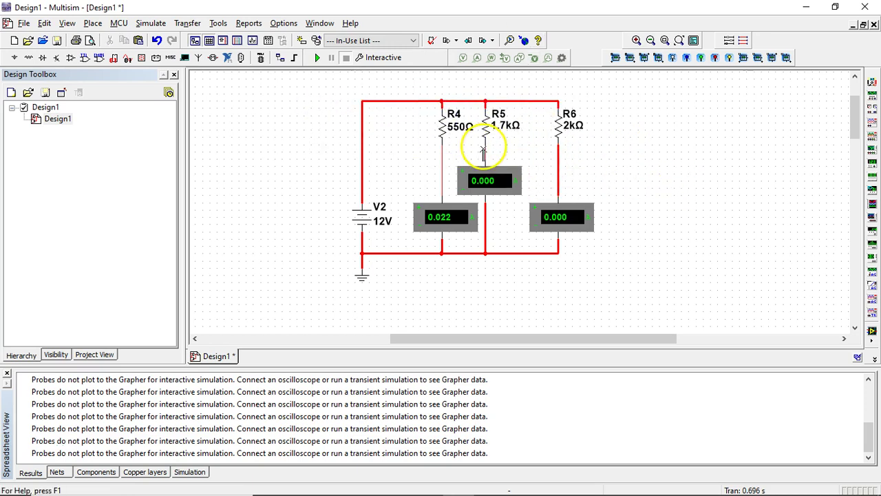
Run the simulation and read the branch currents through R4, R5 and R6 on the ammeters
scroll(484, 148, "up", 3)
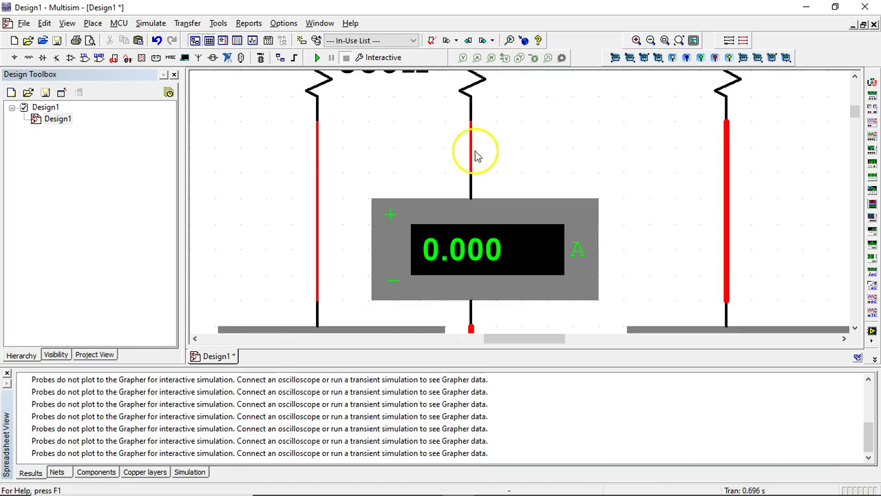
scroll(475, 153, "down", 3)
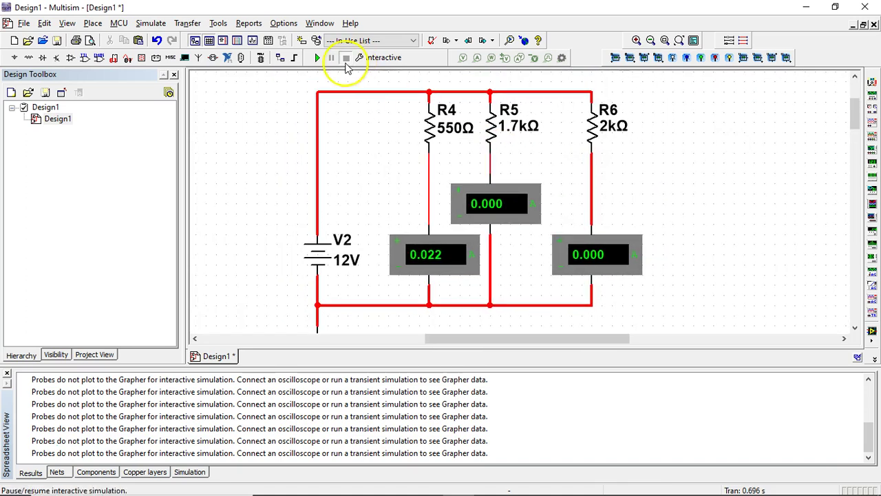
left_click(316, 58)
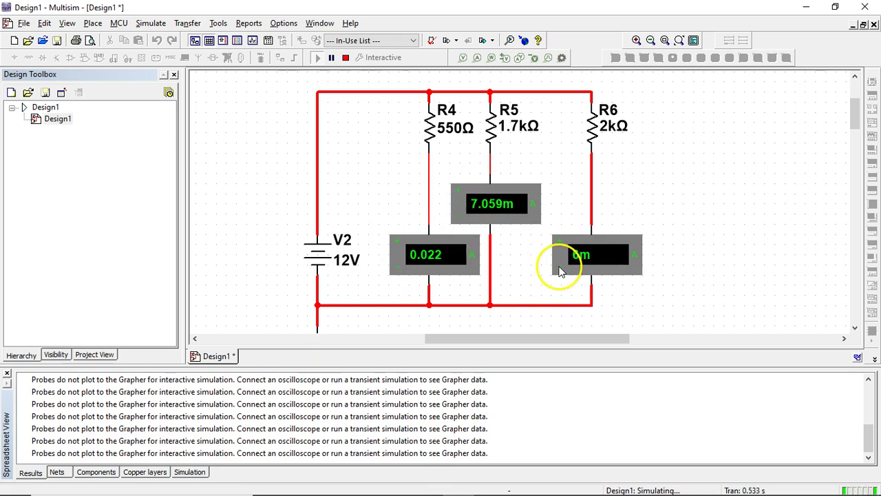
left_click(449, 131)
left_click(507, 122, "shift")
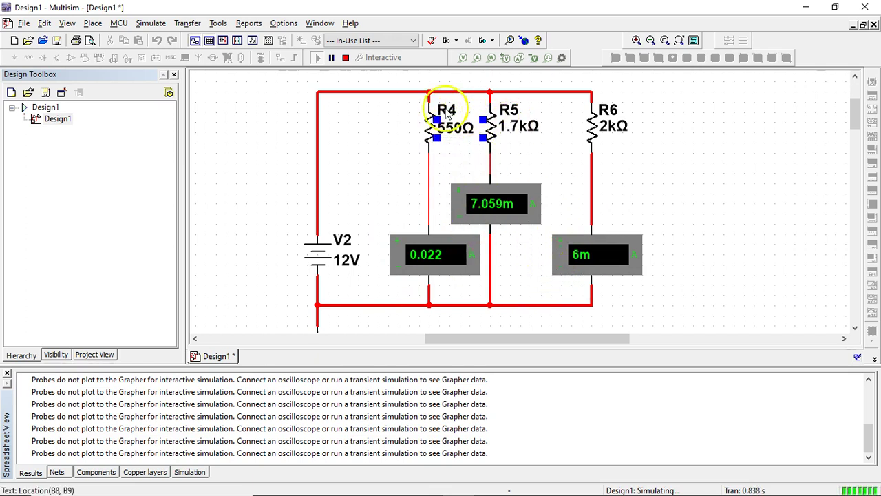
left_click(513, 121)
left_click(591, 121)
left_click(699, 187)
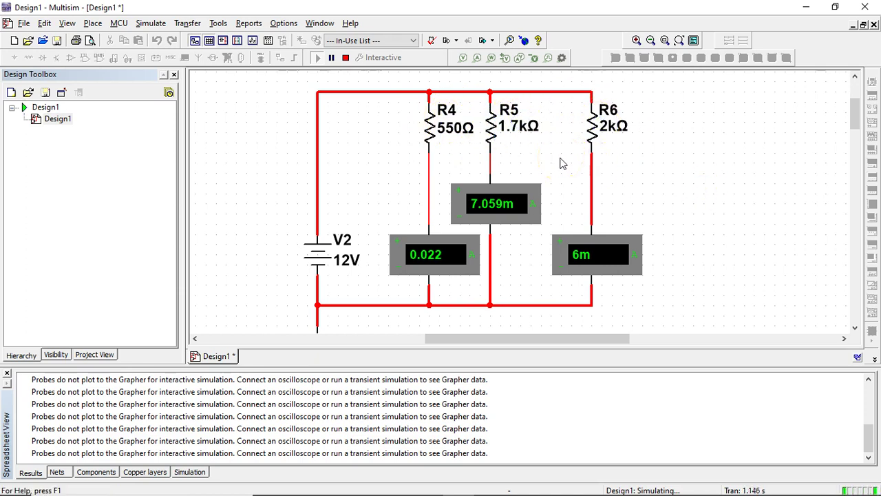
Open the Windows Calculator
key("super")
type("calc")
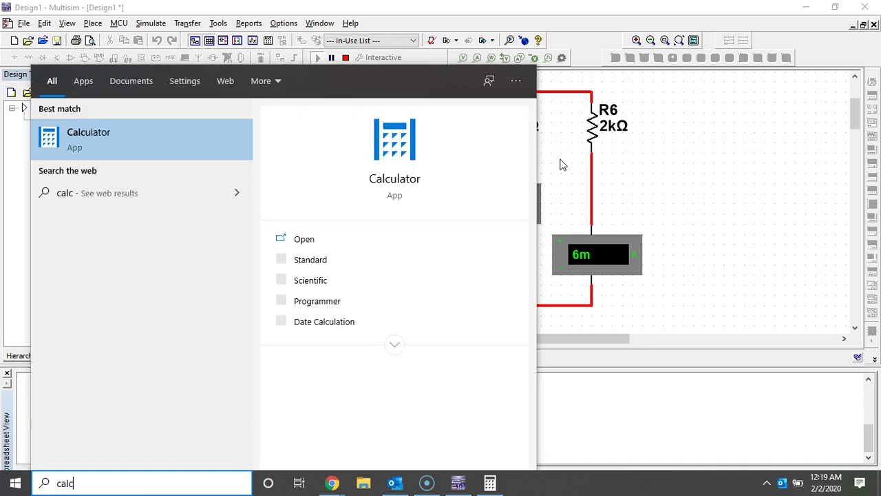
key("Return")
type("1/((")
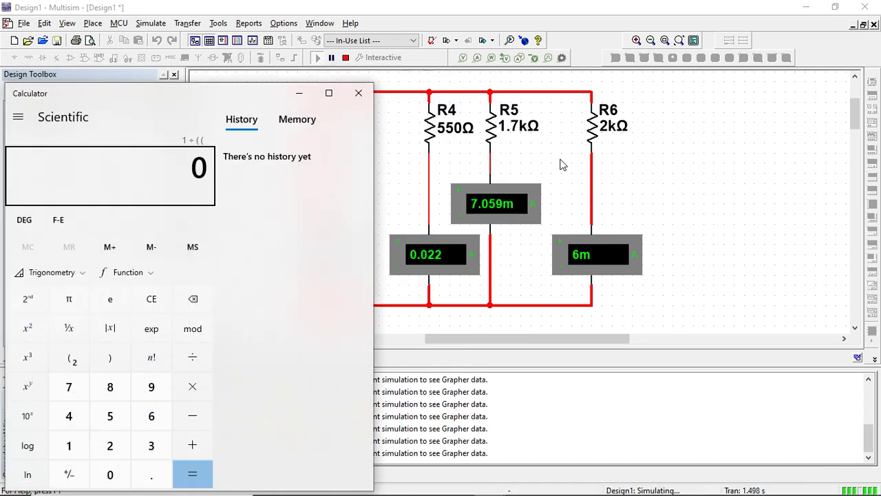
type("1/550)+1/")
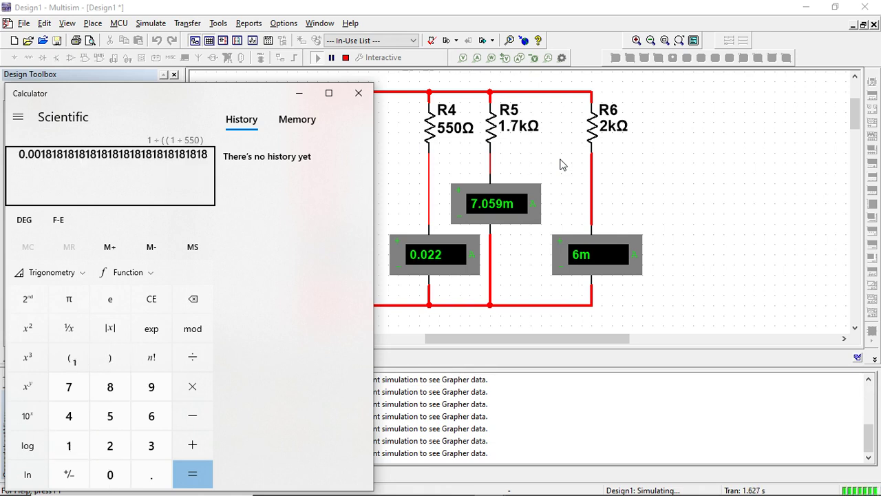
type("1700)")
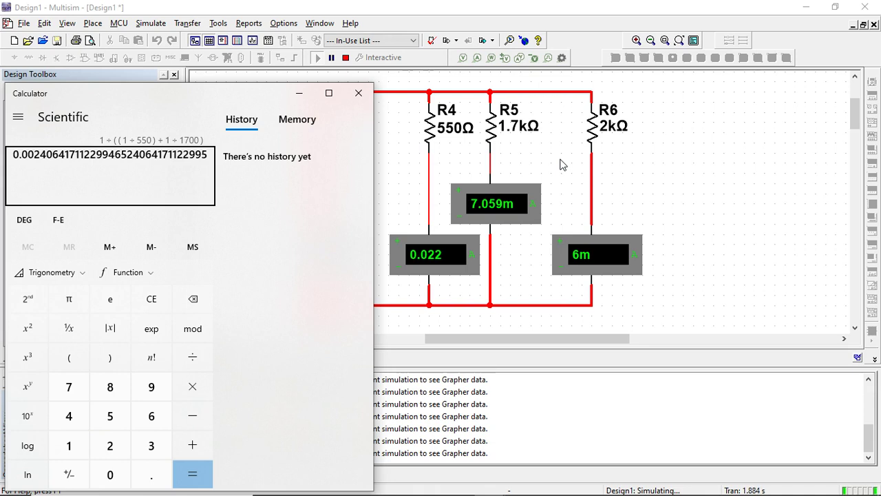
left_click(175, 144)
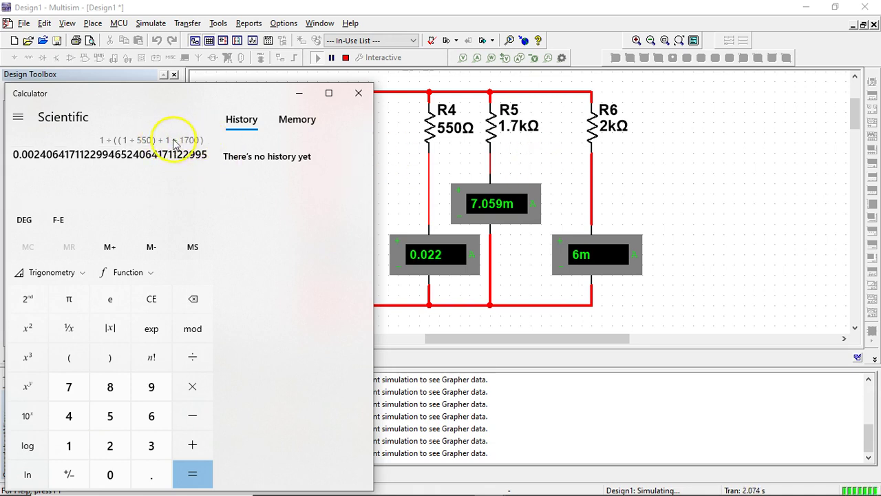
left_click(152, 299)
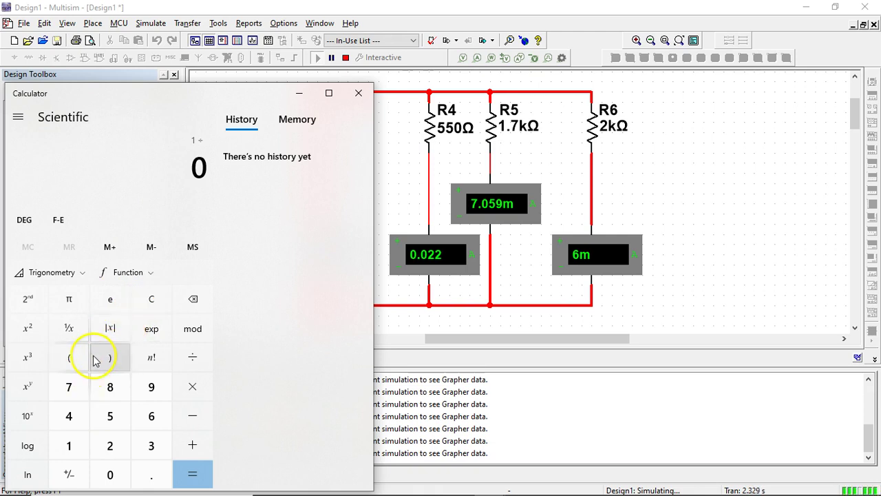
Calculate the equivalent resistance of the three parallel resistors as 1 ÷ ((1 ÷ 550) + (1 ÷ 1700) + (1 ÷ 2000))
type("+550)")
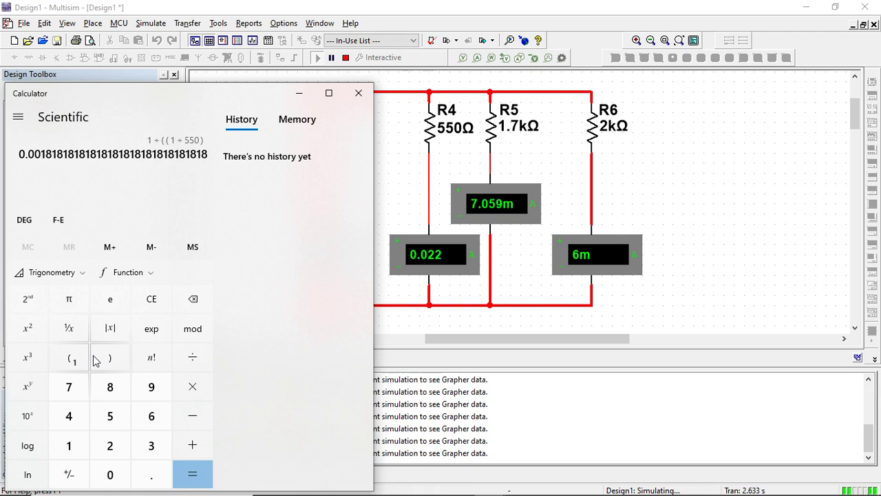
type("(")
type("1/1700)")
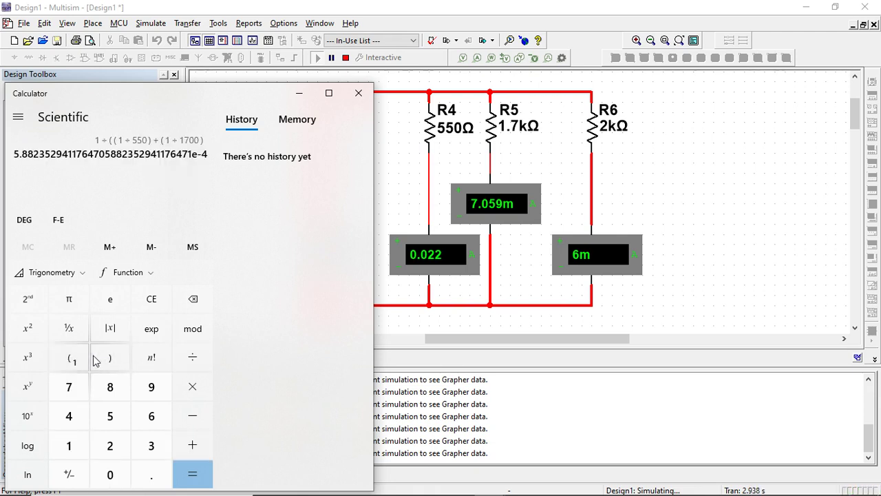
type("+")
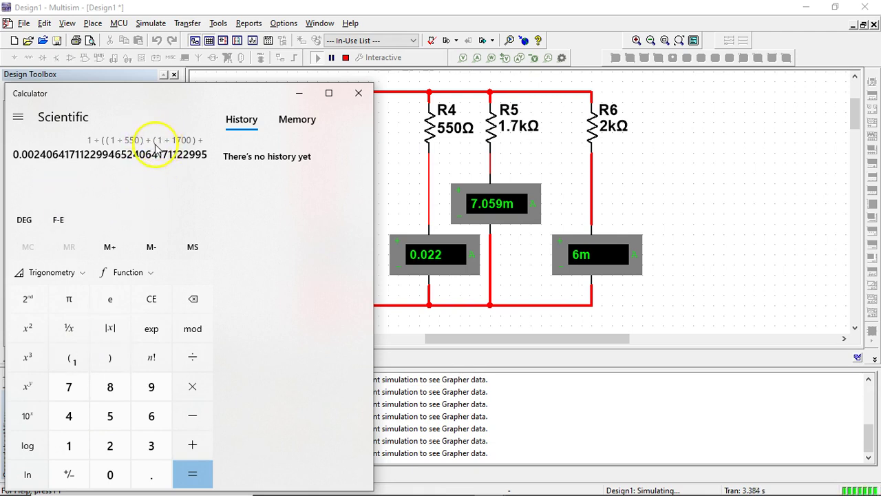
type("(1/")
type("2000)")
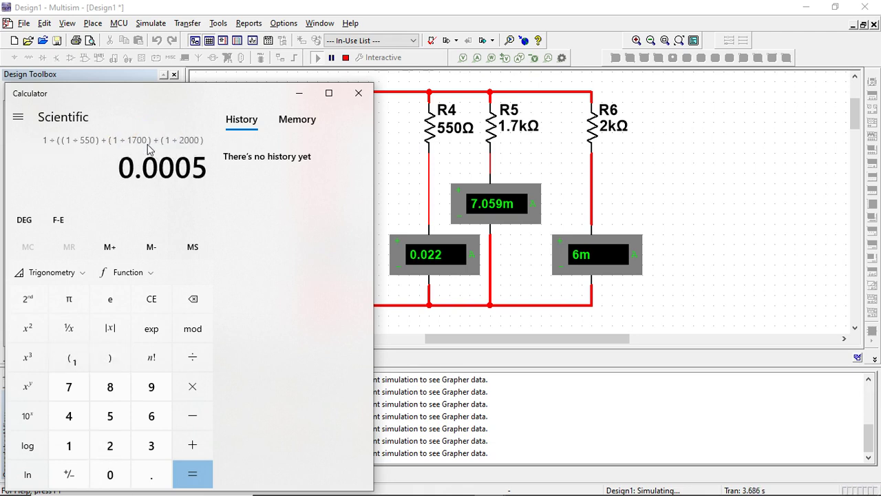
type(")")
key("Return")
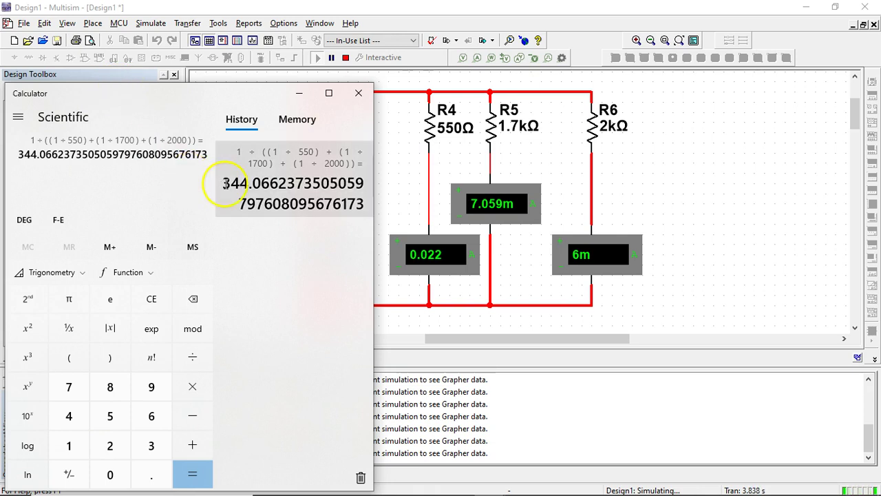
Copy the equivalent resistance result from the calculator history and clear the current entry
left_click_drag(224, 183, 310, 196)
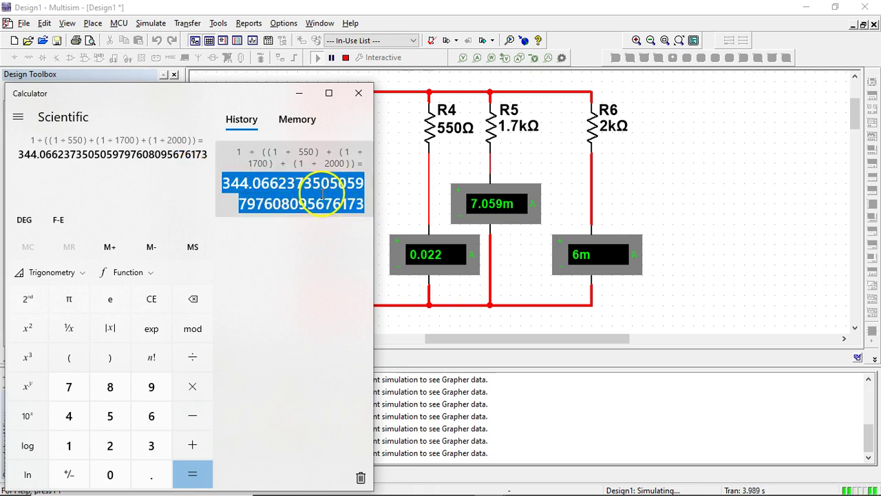
right_click(321, 197)
left_click(352, 205)
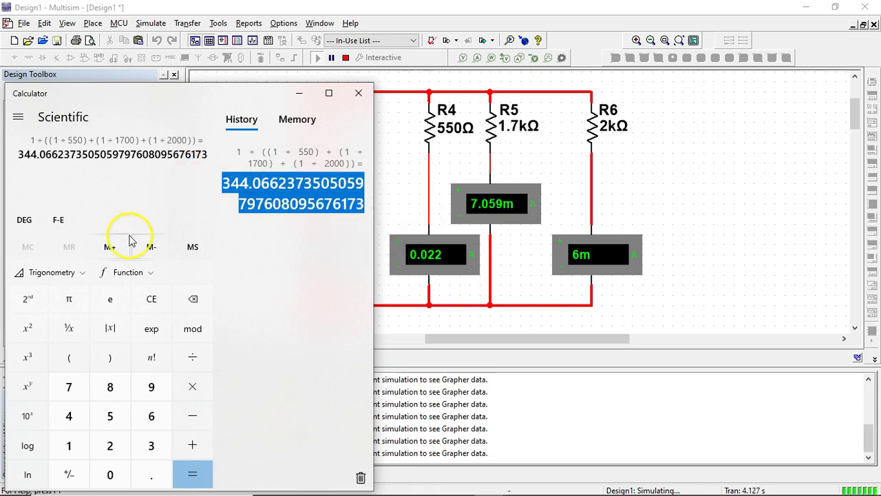
left_click(151, 300)
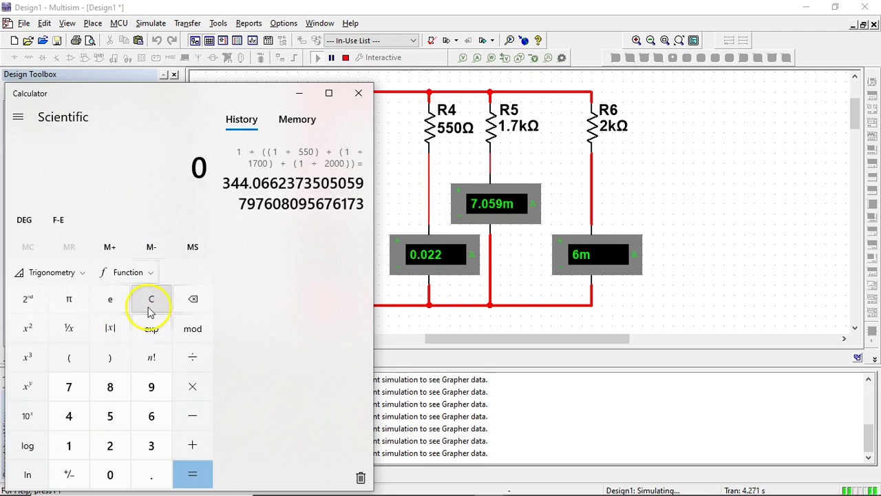
Calculate the total circuit current by dividing the 12 V source voltage by the copied equivalent resistance
left_click(393, 158)
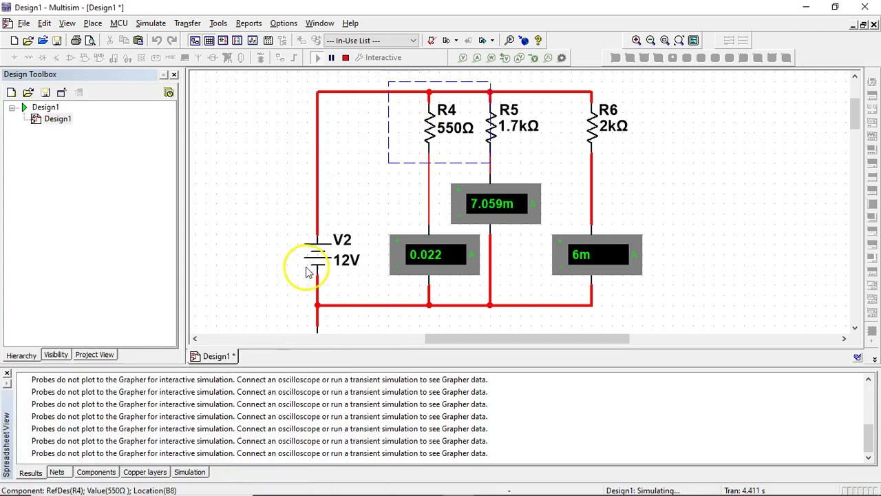
left_click(348, 174)
key("alt+Tab")
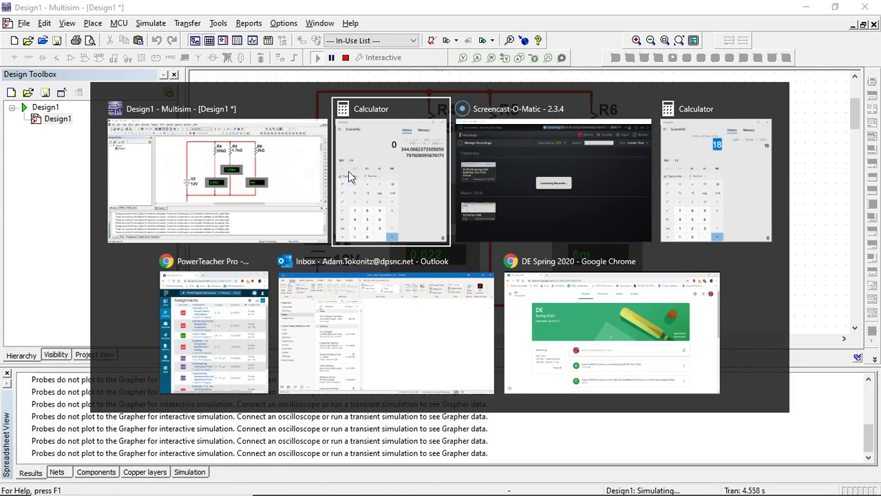
type("12/")
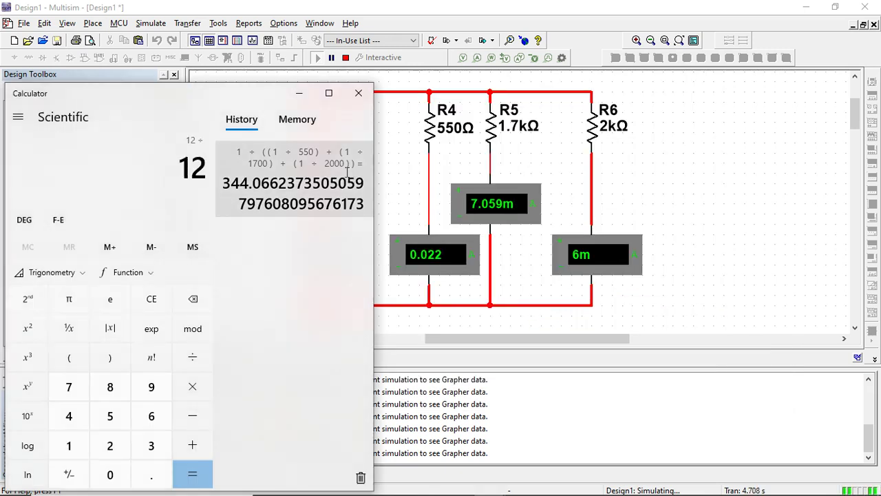
left_click(348, 174)
key("Return")
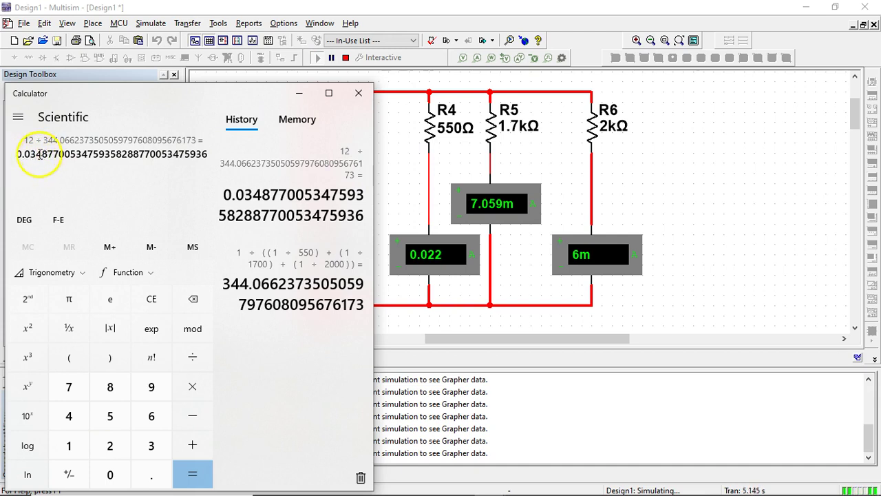
left_click_drag(42, 156, 31, 157)
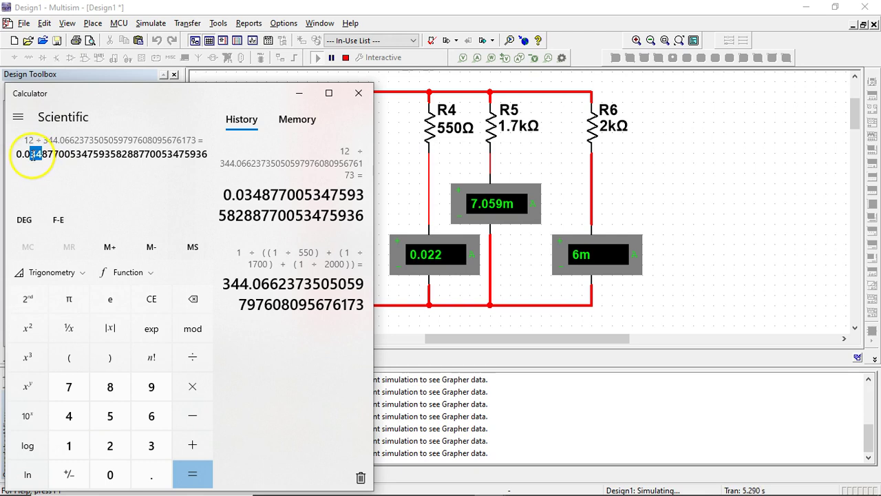
left_click(133, 183)
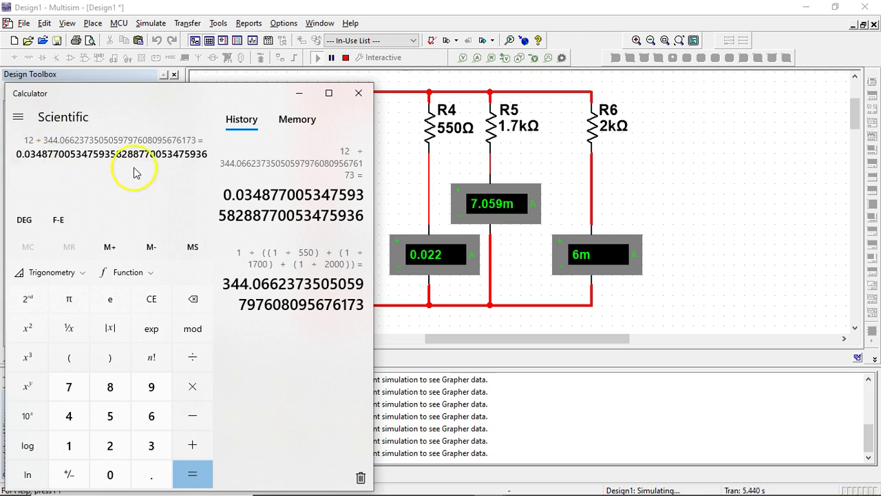
Convert the calculated total current to milliamps by multiplying the result by 1000
key("asterisk")
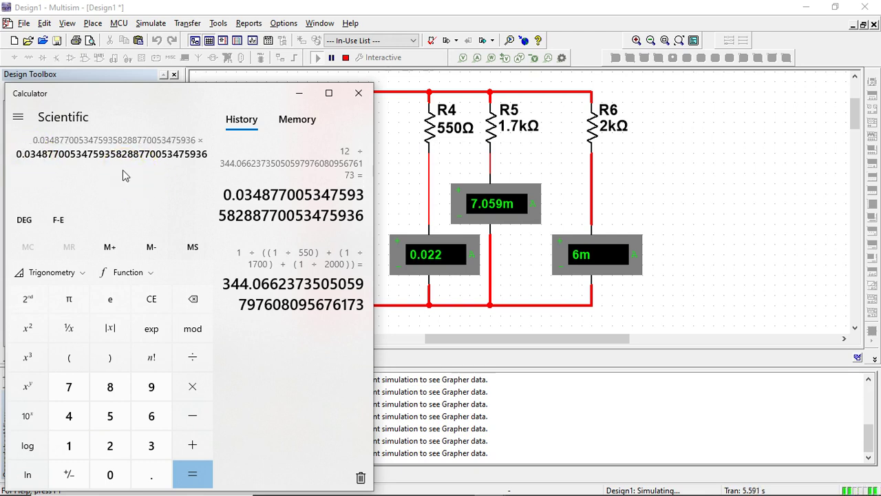
type("1000")
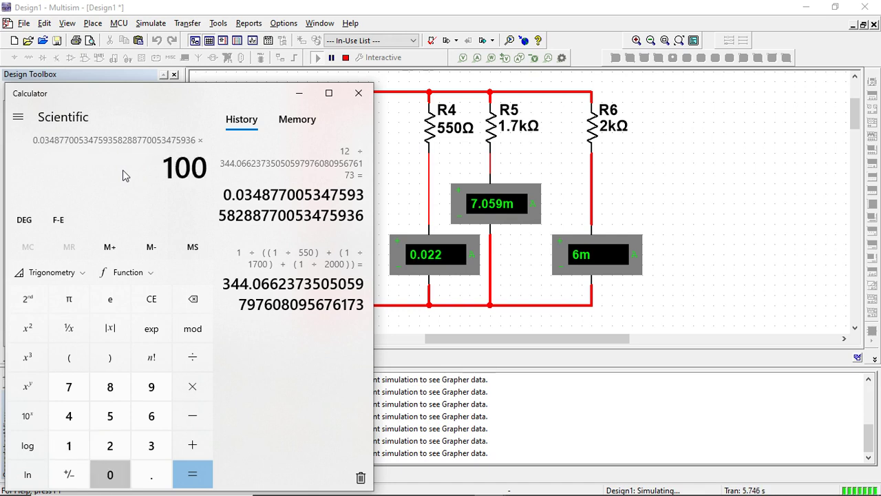
key("Return")
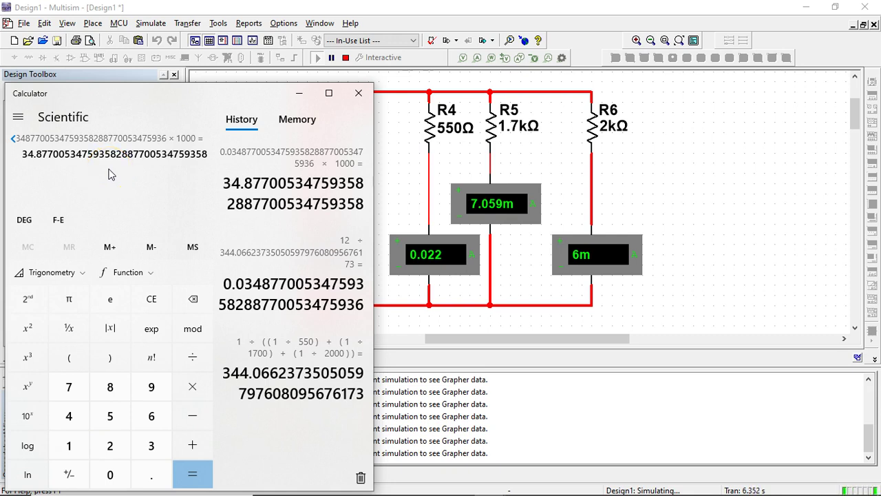
Check the total against the ammeter readings by calculating 34.88 − 22 − 7.059 − 6 in milliamps
type("34.88")
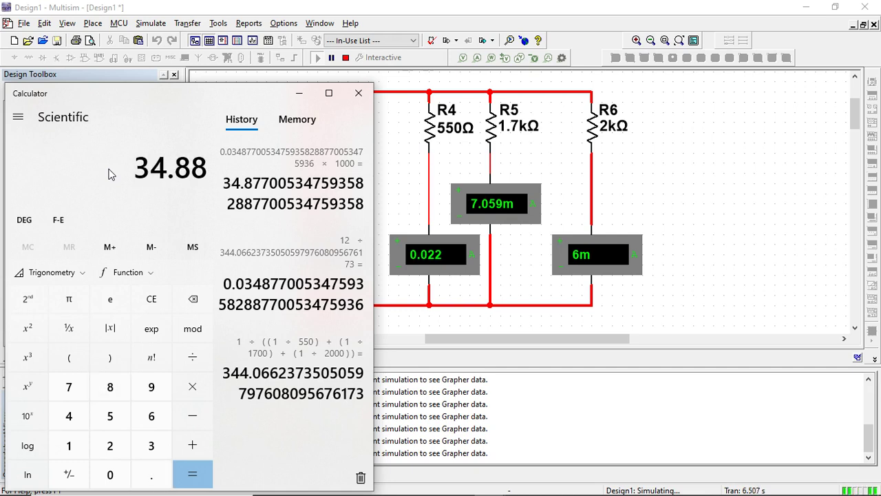
type("22")
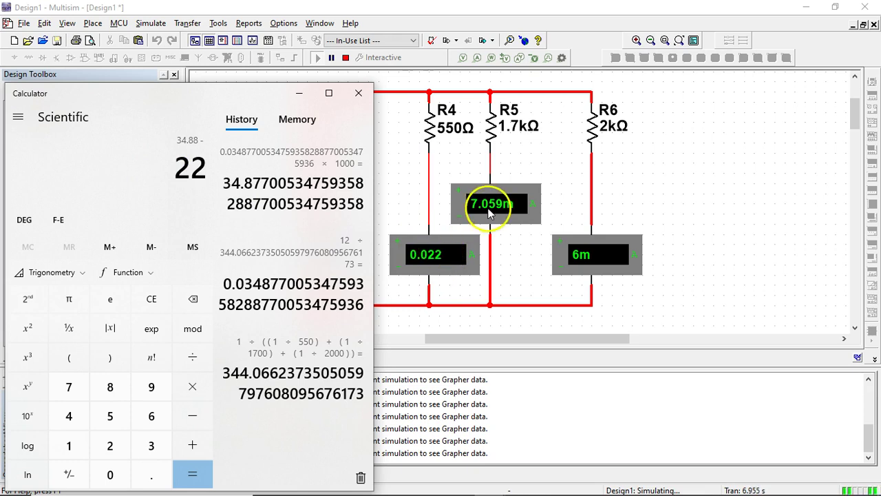
type("7")
key("BackSpace")
type("- 7.05")
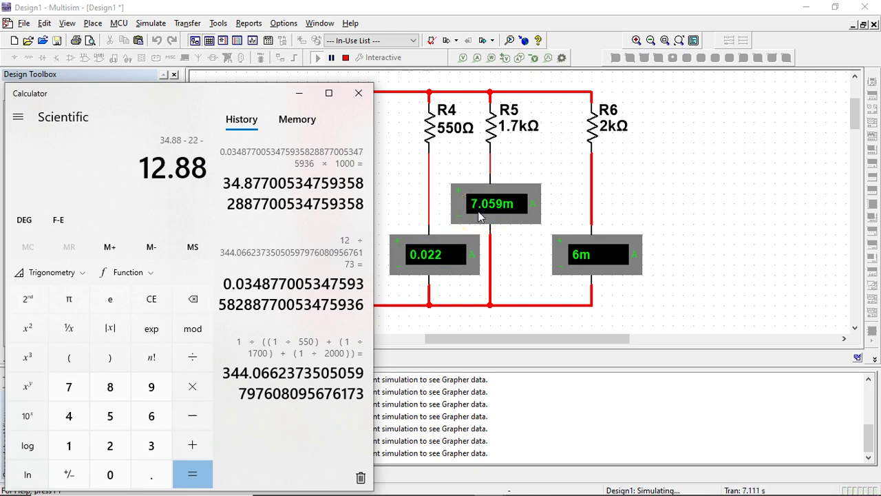
type("9")
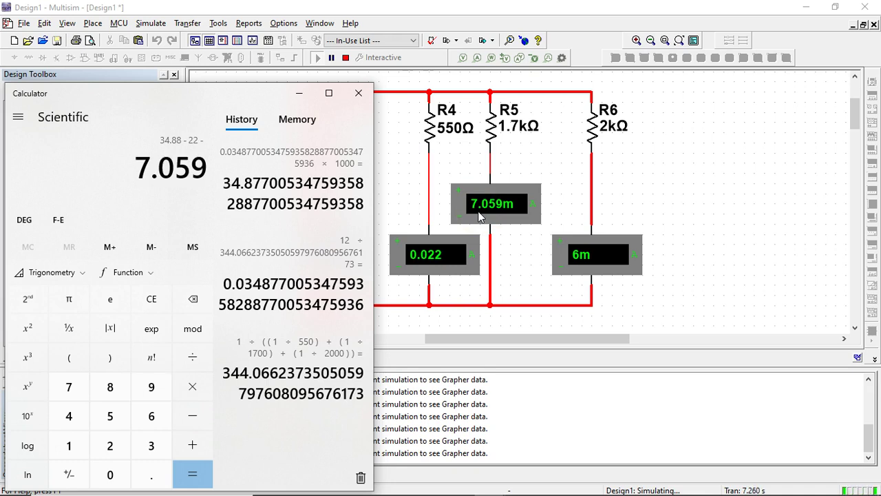
type(" - 6")
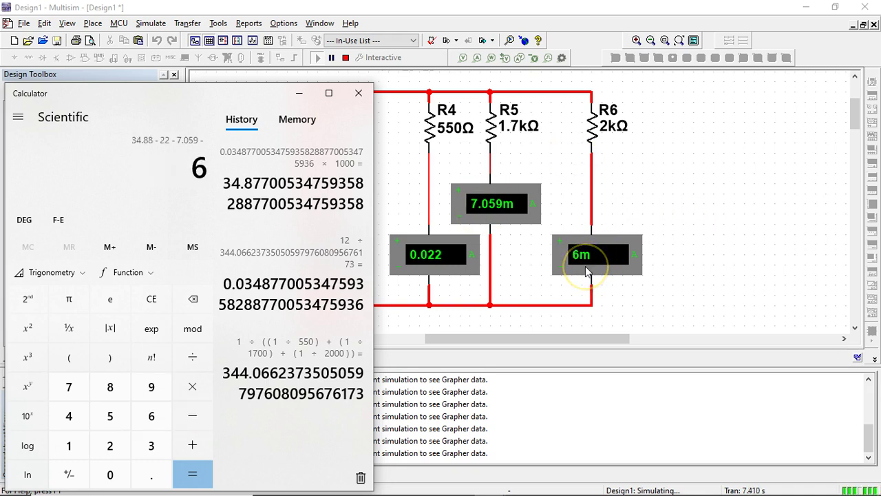
key("Return")
left_click_drag(169, 171, 204, 172)
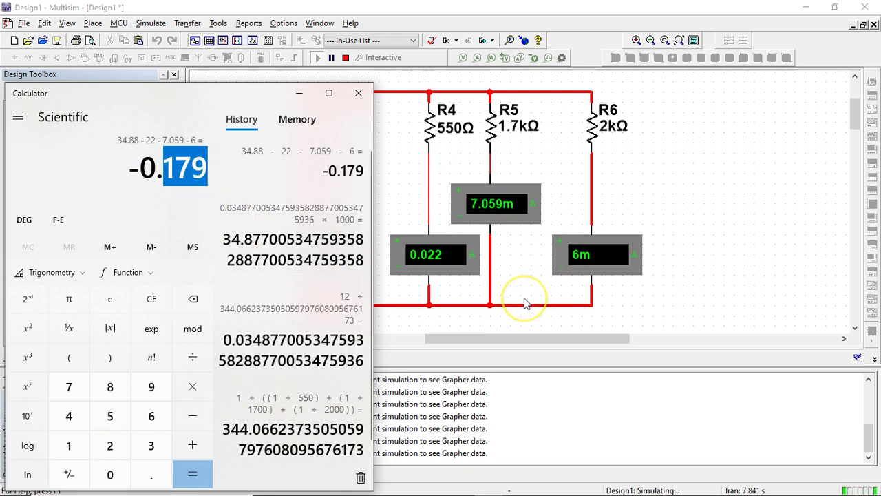
left_click(194, 142)
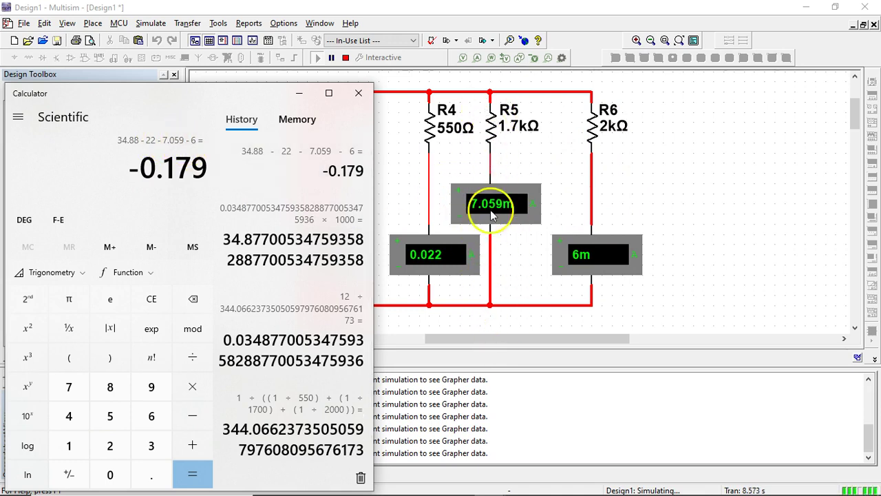
Switch back to Multisim and open the Save As dialog for the design containing both circuits
left_click(446, 252)
left_click(692, 220)
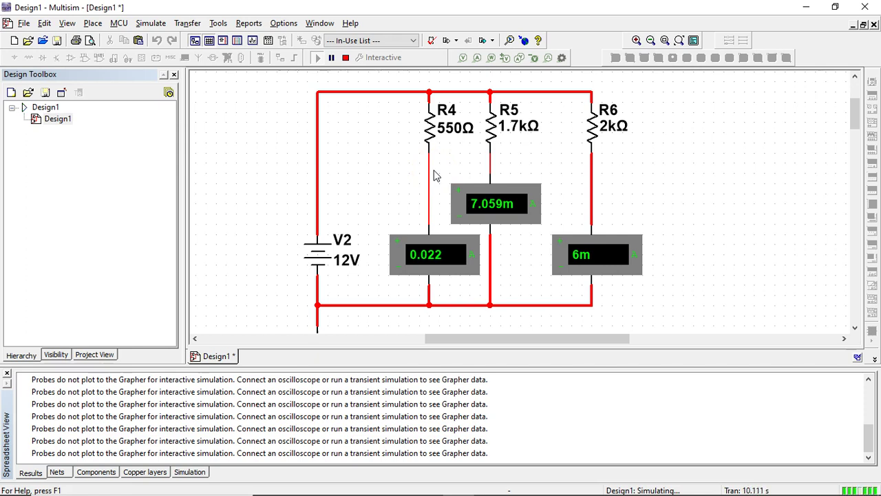
scroll(310, 190, "down", 5)
left_click_drag(319, 180, 473, 187)
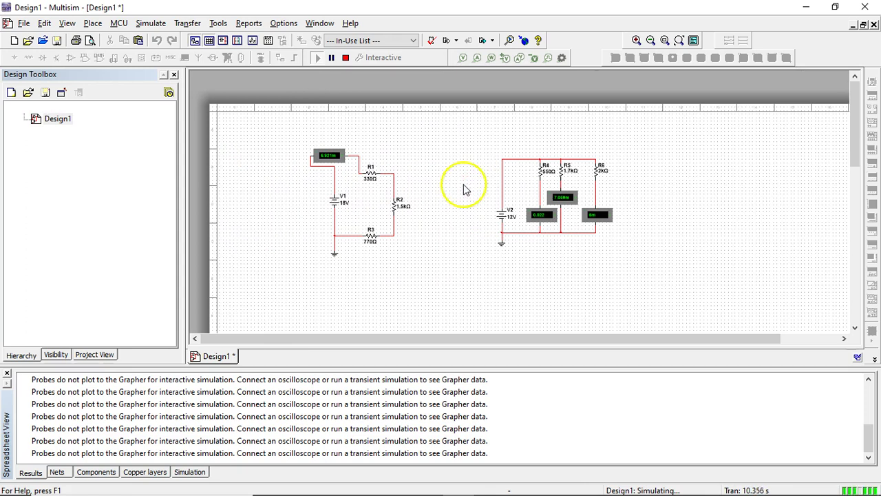
left_click(24, 23)
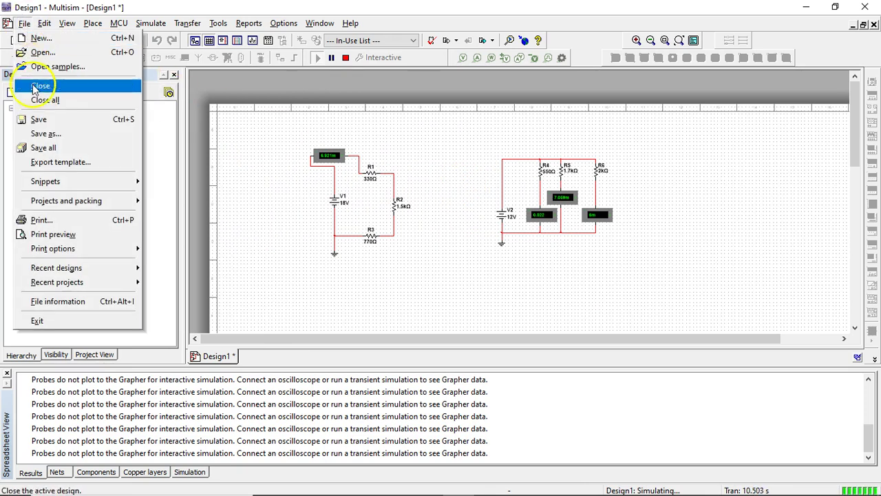
left_click(41, 133)
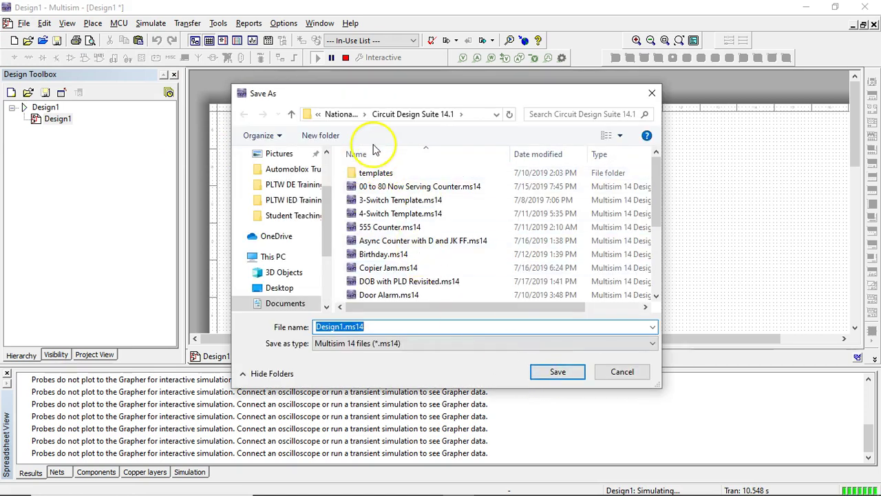
Examine the full path of the default save folder, Circuit Design Suite 14.1, from its end back to the drive
left_click(496, 117)
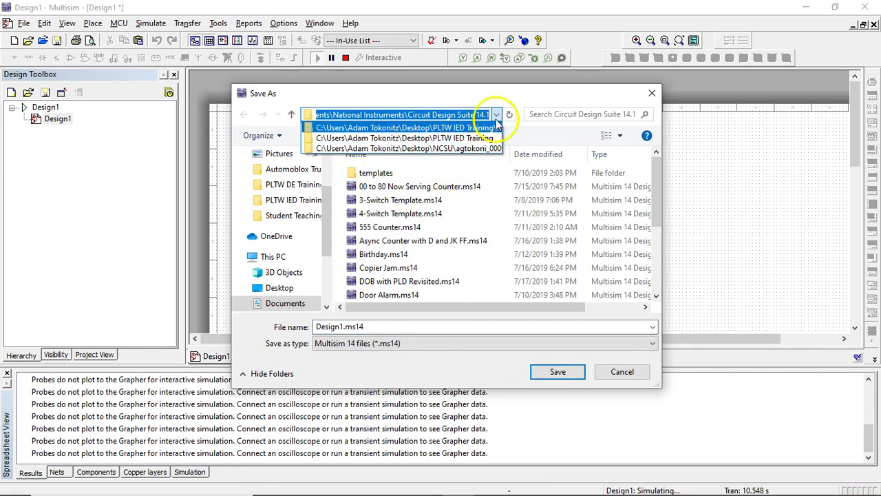
left_click(531, 120)
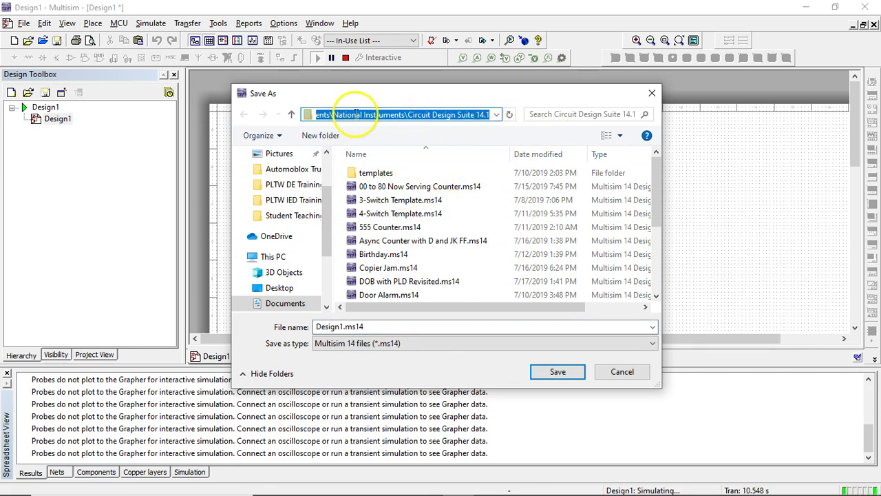
left_click(354, 114)
key("Left")
key("Left")
key("Left")
key("Left")
key("Left")
key("Left")
key("Left")
key("Left")
key("Left")
key("Left")
key("Left")
key("Left")
key("Left")
key("Left")
key("Left")
key("Left")
key("Left")
key("Left")
key("Left")
key("Left")
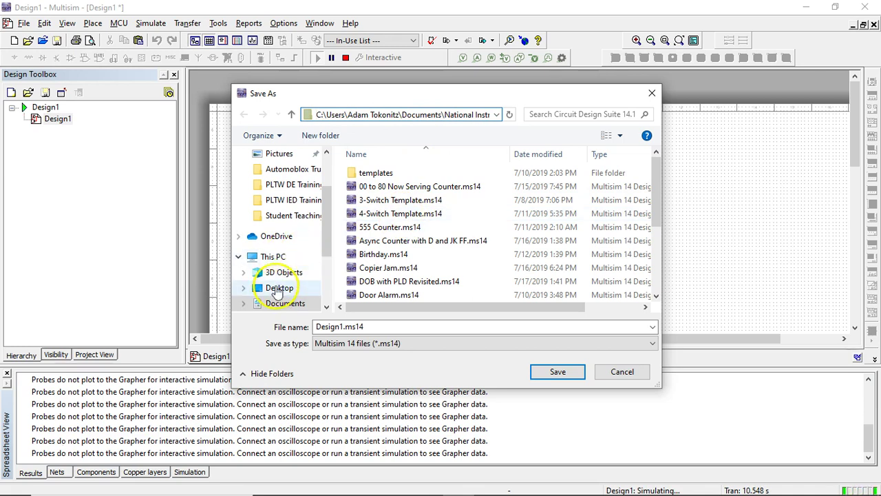
Create a folder named DE Activities on the Desktop and open it as the save location
left_click(274, 288)
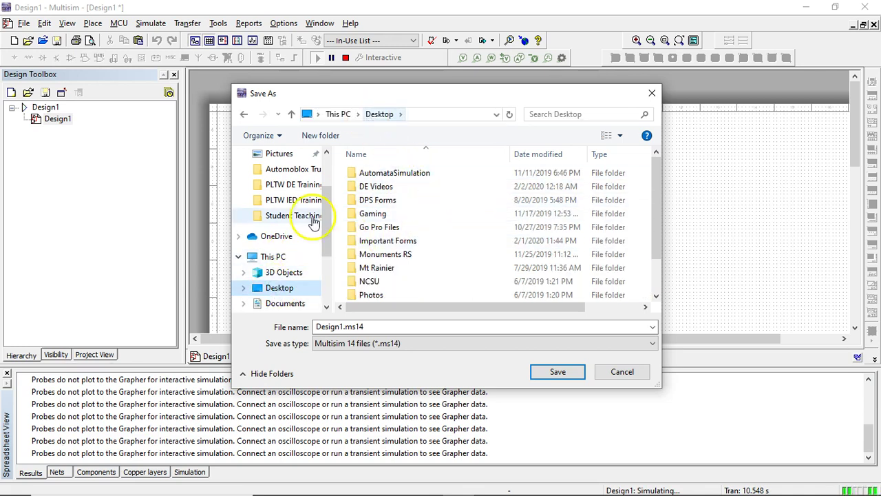
left_click(318, 135)
type("DE Activities")
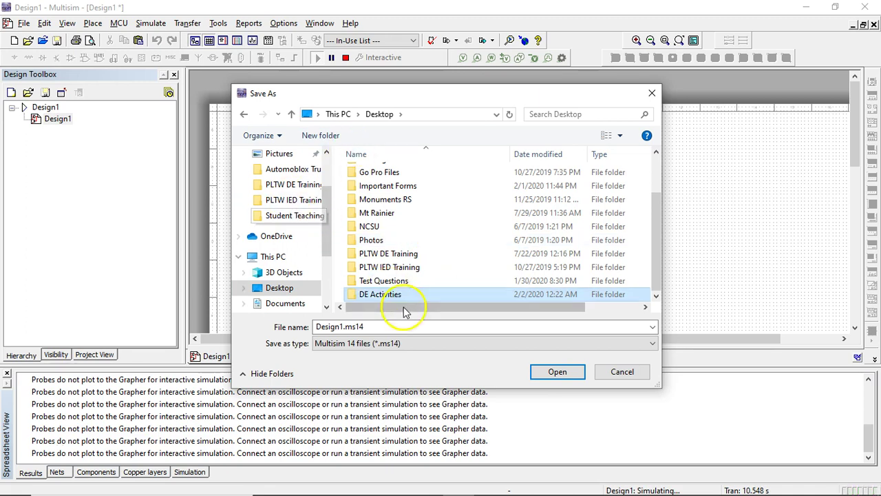
double_click(351, 295)
Save the design as a Multisim 14 file named with the author's last name followed by _FirstCircuit
double_click(378, 325)
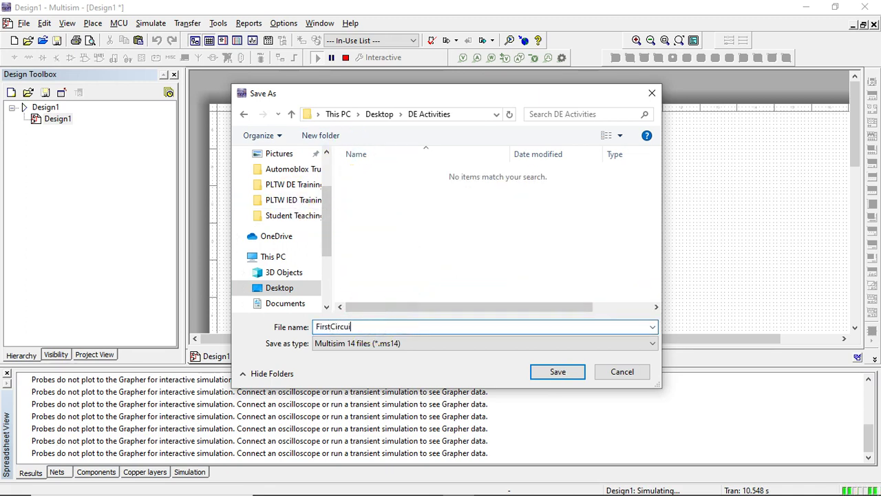
type("FirstCircuit")
key("BackSpace")
key("BackSpace")
key("BackSpace")
key("BackSpace")
key("BackSpace")
key("BackSpace")
key("BackSpace")
key("BackSpace")
key("BackSpace")
key("BackSpace")
key("BackSpace")
key("BackSpace")
type("Tokonit")
left_click(559, 371)
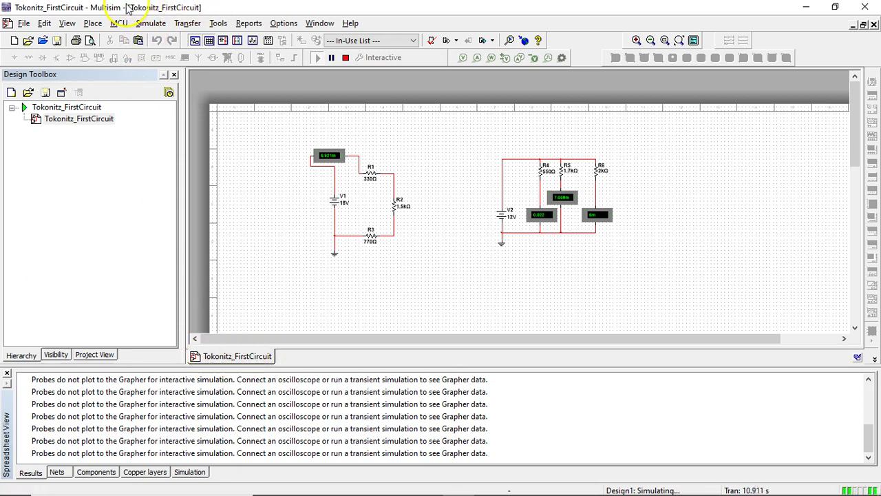
Move the DE Activities folder to the middle of the desktop and open it to check the saved circuit file
left_click(879, 488)
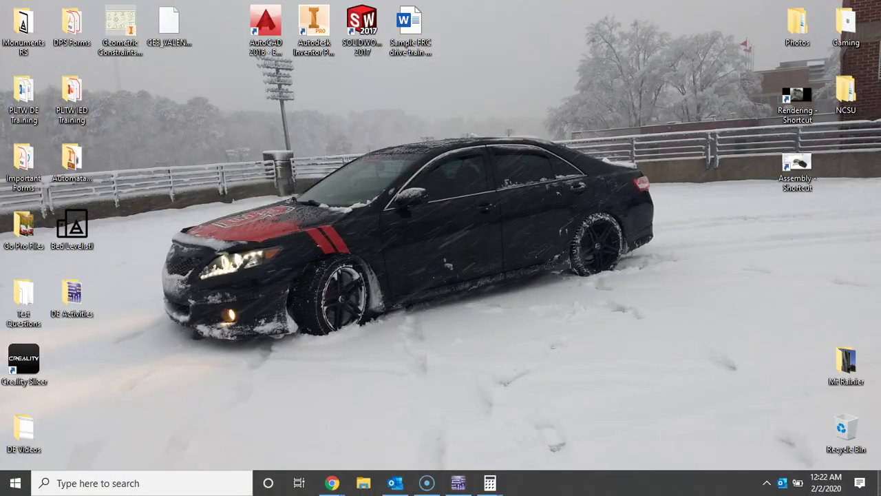
left_click_drag(71, 293, 465, 231)
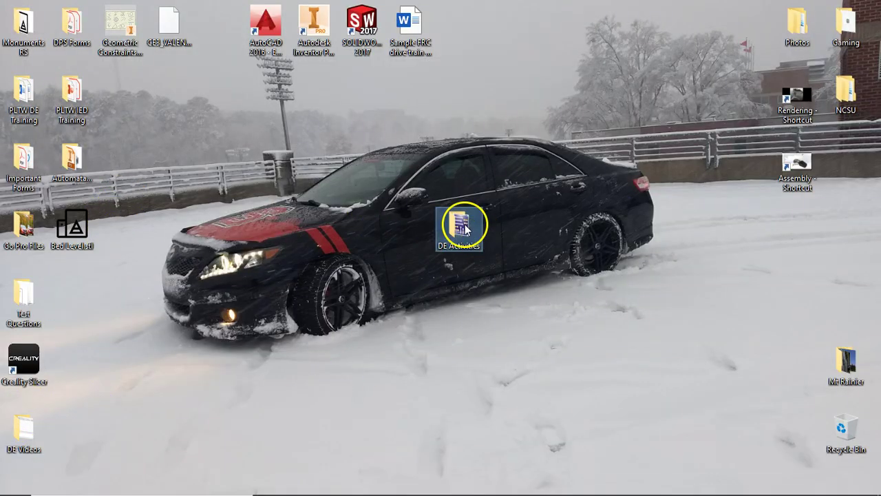
double_click(465, 229)
left_click(490, 277)
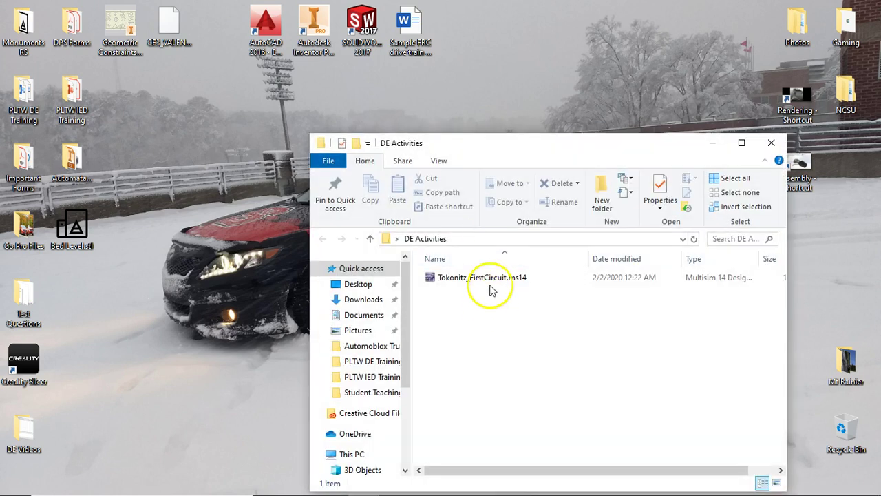
left_click(771, 143)
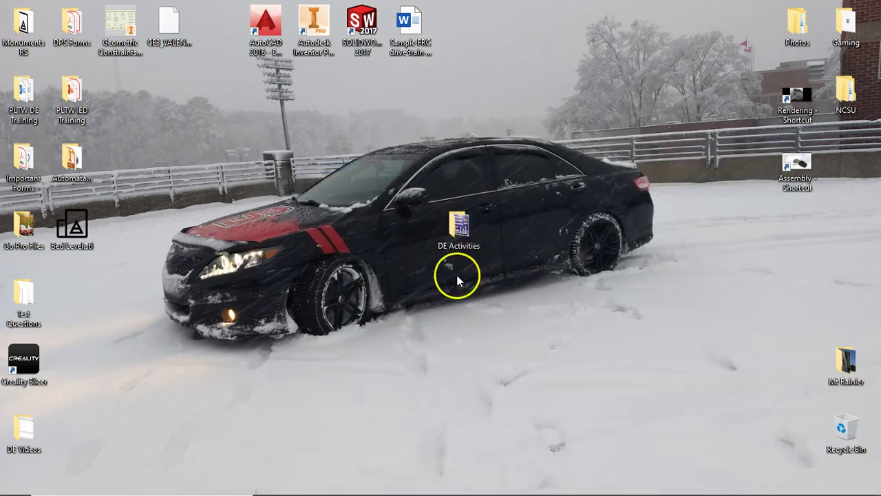
double_click(455, 224)
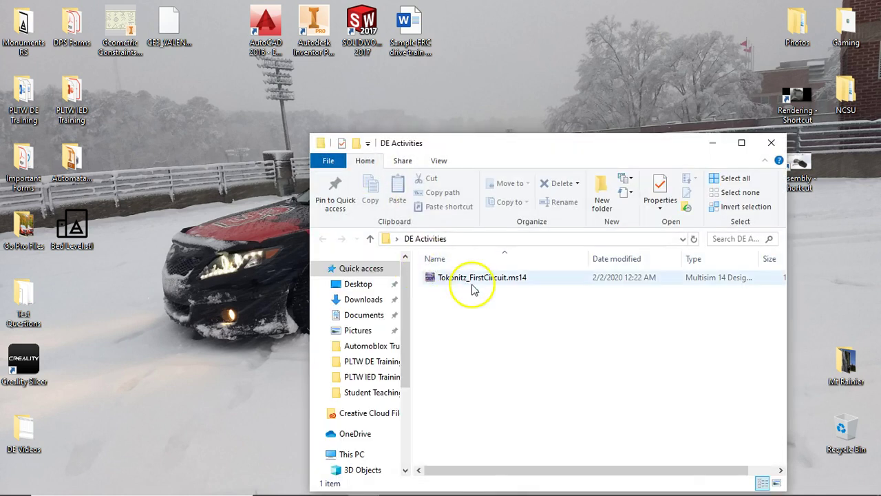
left_click(472, 281)
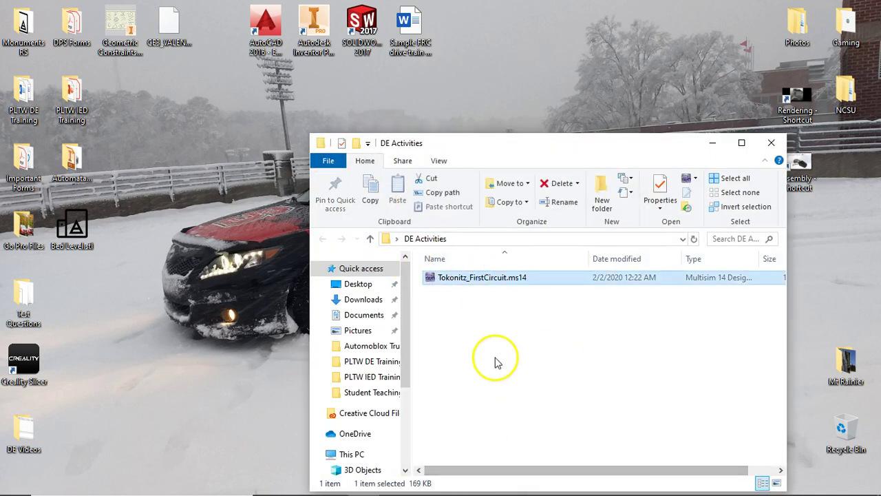
Switch back to Multisim and stop the running simulation
mouse_move(364, 482)
left_click(460, 484)
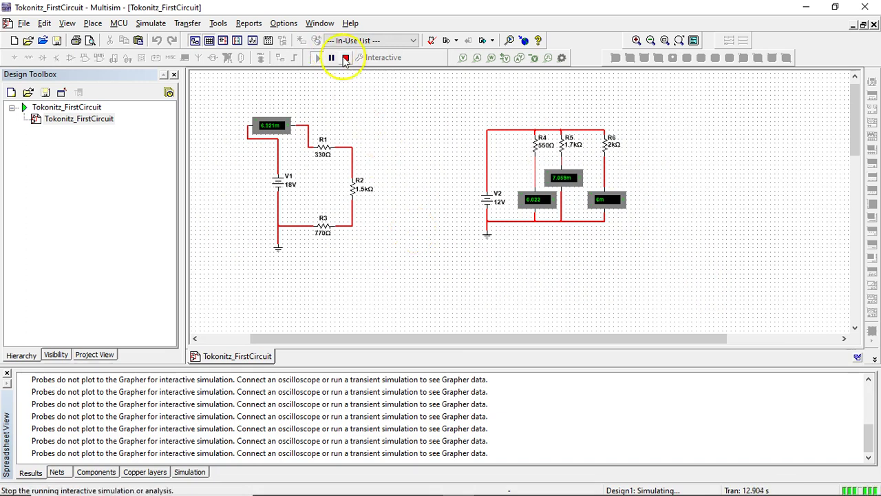
left_click(345, 58)
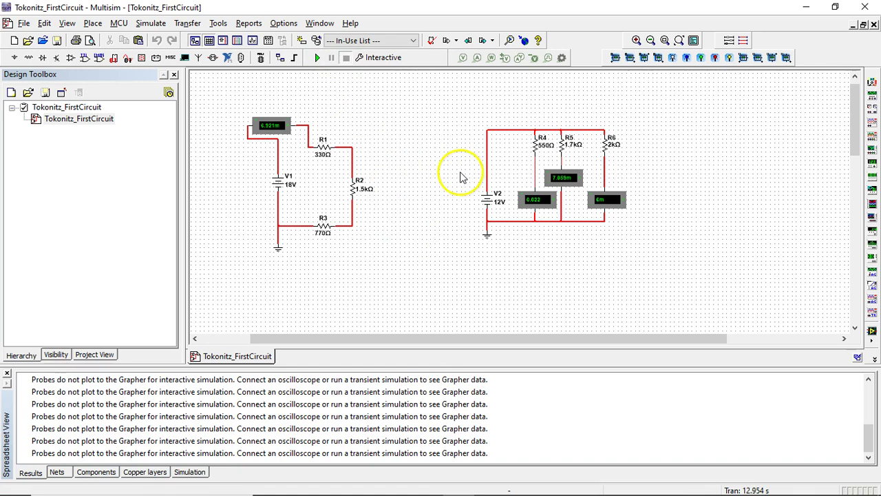